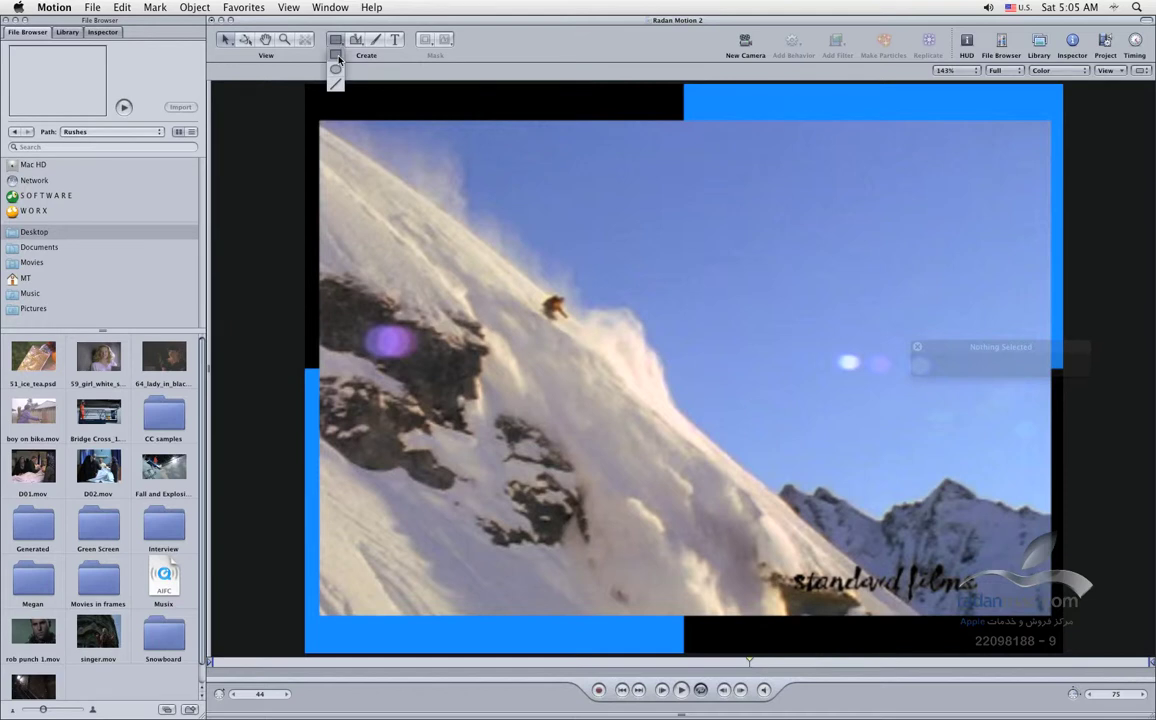
# Step: Draw a wide cyan-filled rectangle in the upper part of the sky with the Rectangle tool
pyautogui.click(339, 58)
pyautogui.moveTo(708, 180); pyautogui.dragTo(980, 306)
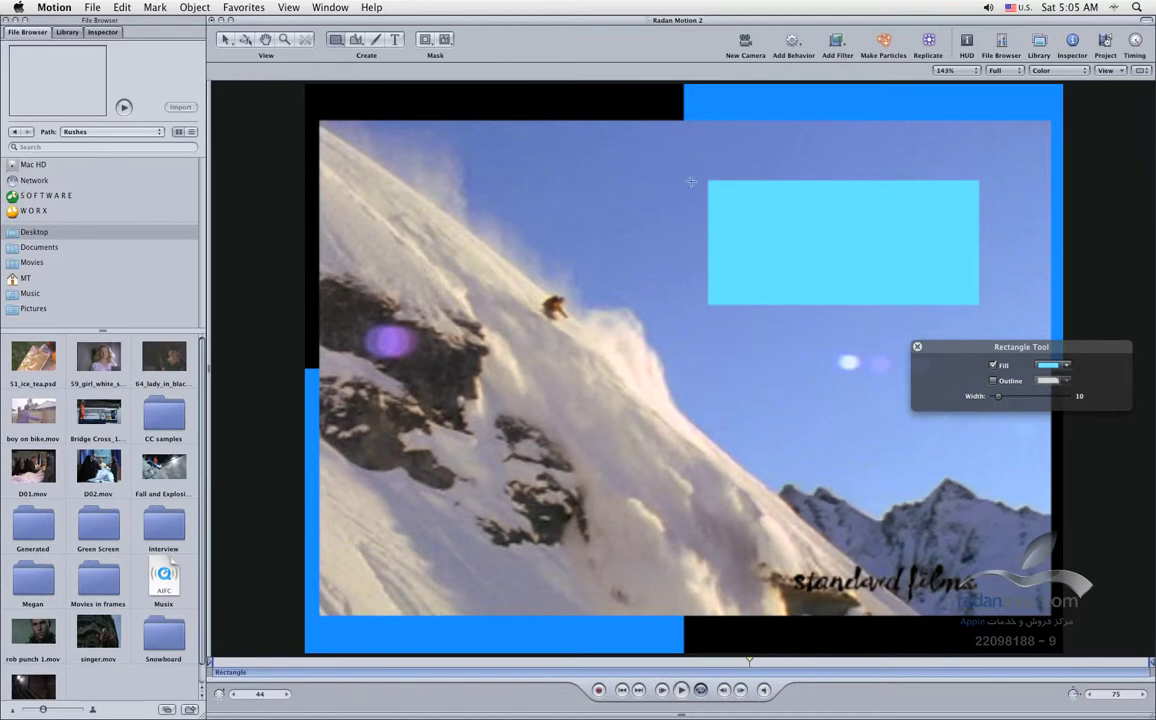
pyautogui.moveTo(677, 268); pyautogui.dragTo(783, 403)
pyautogui.press('Escape')
pyautogui.press('Delete')
pyautogui.moveTo(658, 307)
pyautogui.mouseDown()
pyautogui.moveTo(679, 320)
pyautogui.moveTo(661, 309)
pyautogui.mouseUp()
# Step: Draw another rectangle below the cyan one, with a yellow fill and the outline enabled
pyautogui.press('r')
pyautogui.moveTo(955, 347); pyautogui.dragTo(930, 490)
pyautogui.click(1031, 509)
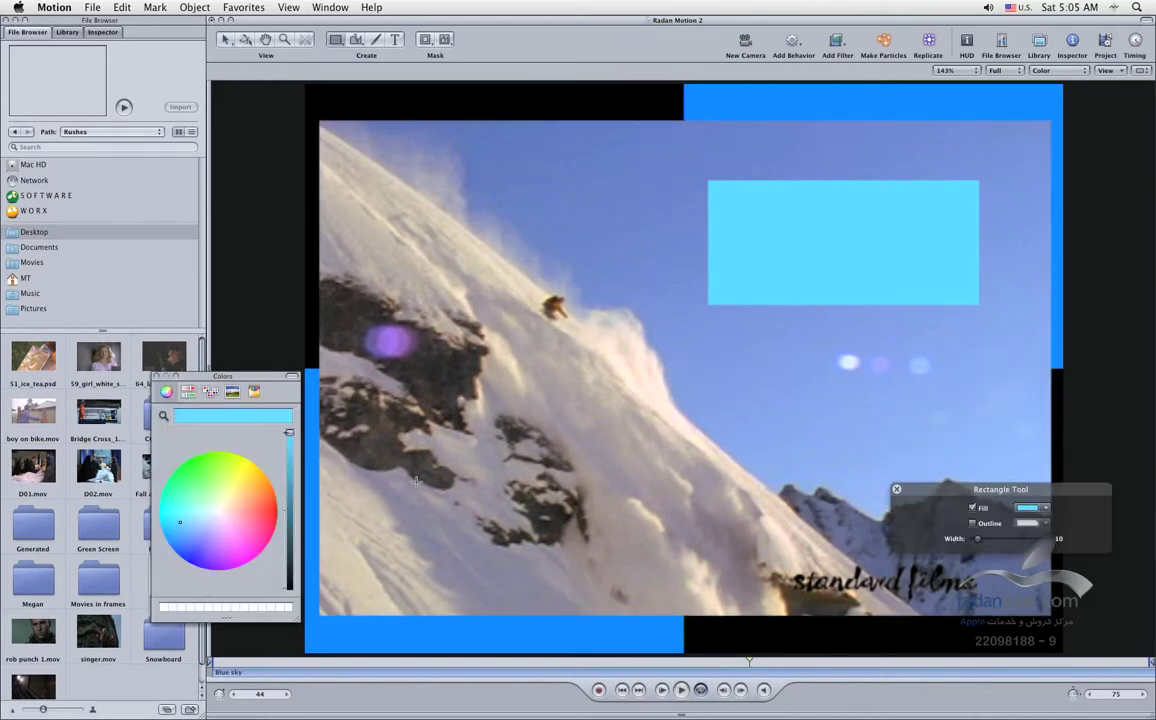
pyautogui.click(254, 465)
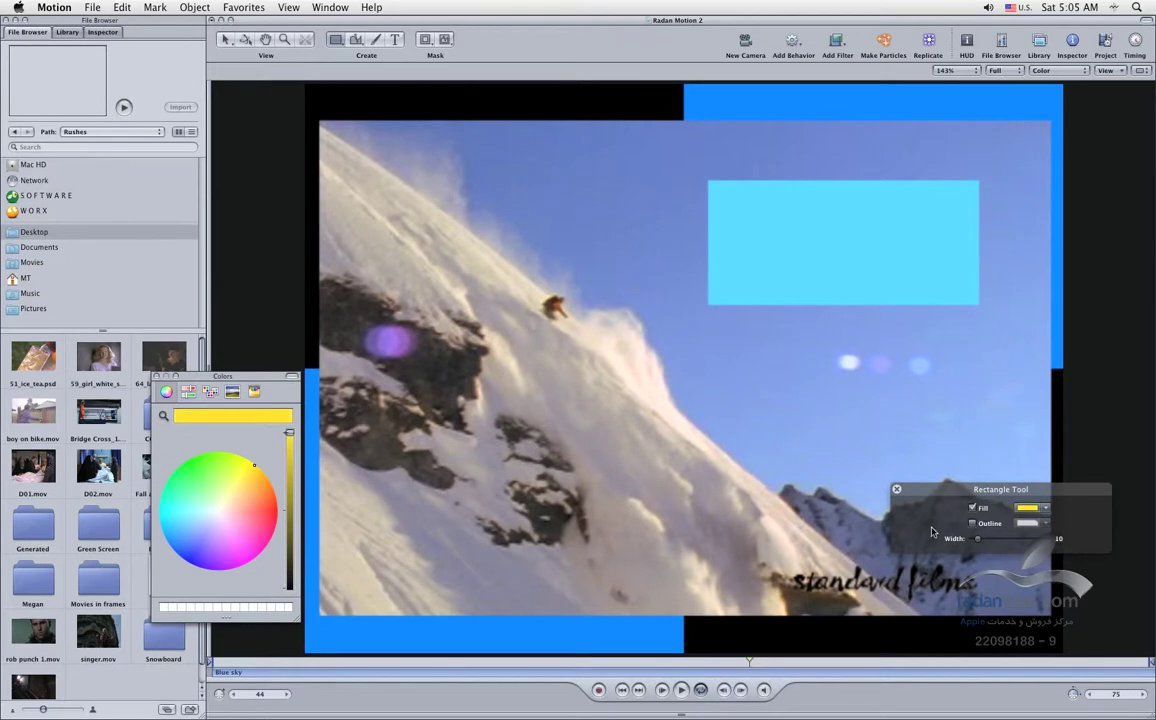
pyautogui.click(988, 519)
pyautogui.moveTo(654, 347); pyautogui.dragTo(853, 452)
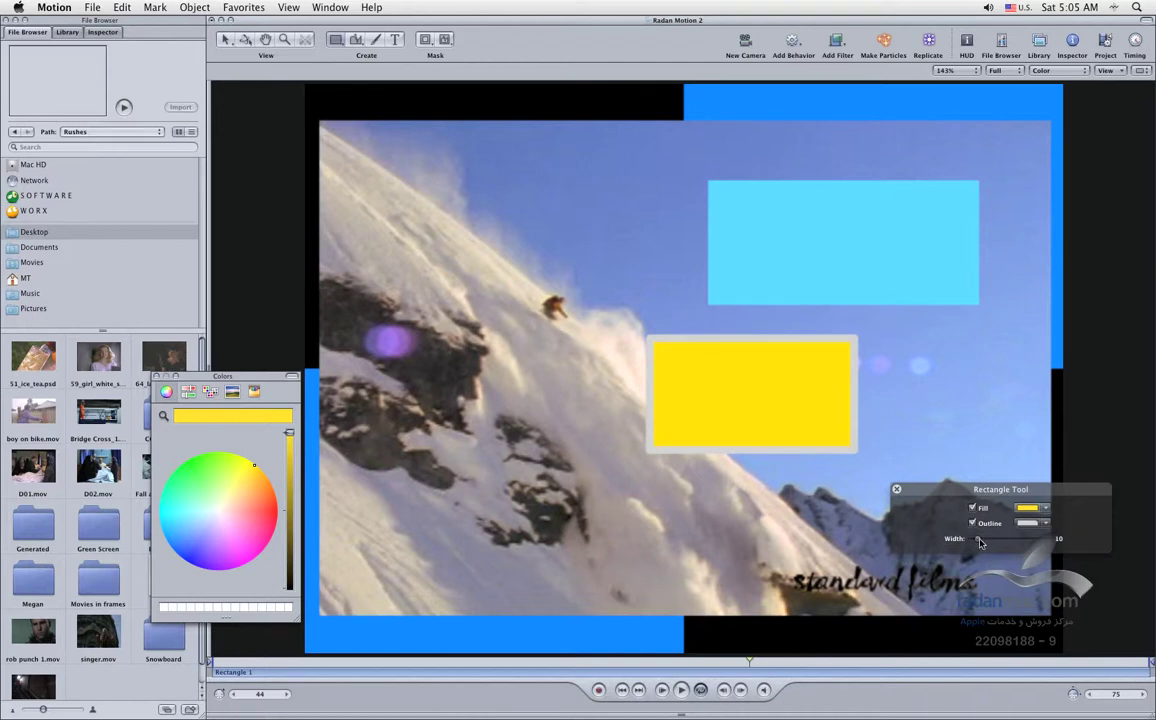
# Step: Reduce the outline width to 6 and draw a smaller yellow rectangle above the skier, beside the cyan one
pyautogui.moveTo(979, 540); pyautogui.dragTo(976, 541)
pyautogui.moveTo(535, 188)
pyautogui.mouseDown()
pyautogui.moveTo(601, 255)
pyautogui.moveTo(647, 268)
pyautogui.mouseUp()
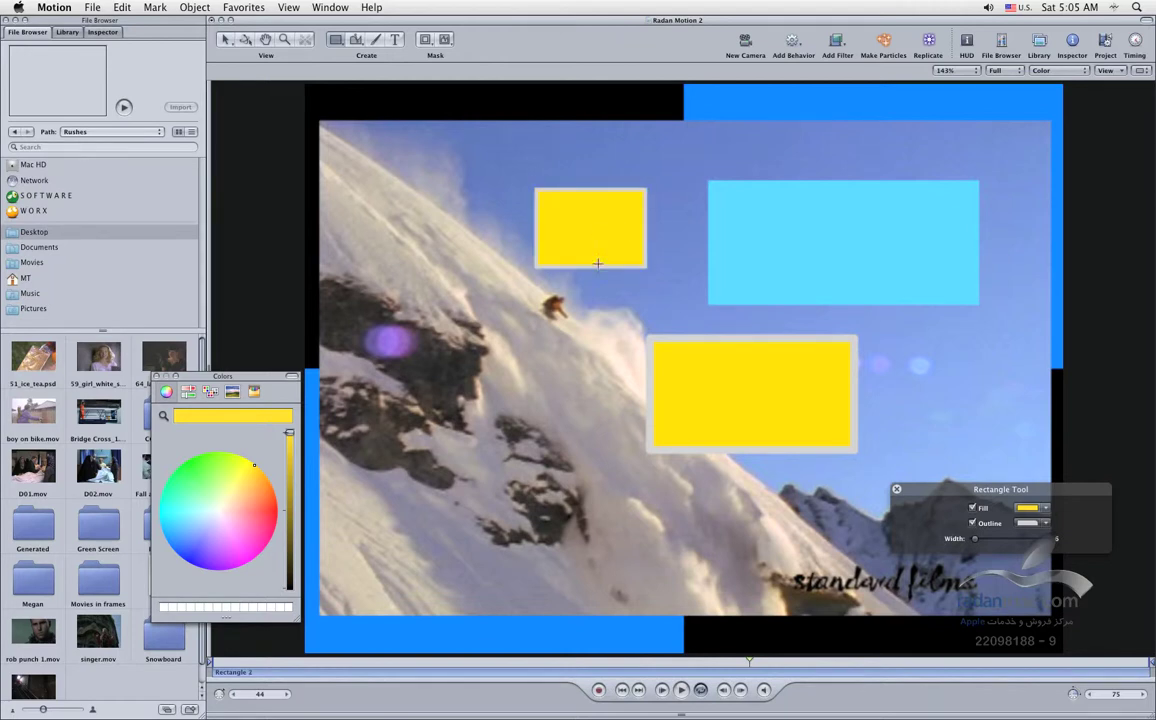
pyautogui.click(157, 377)
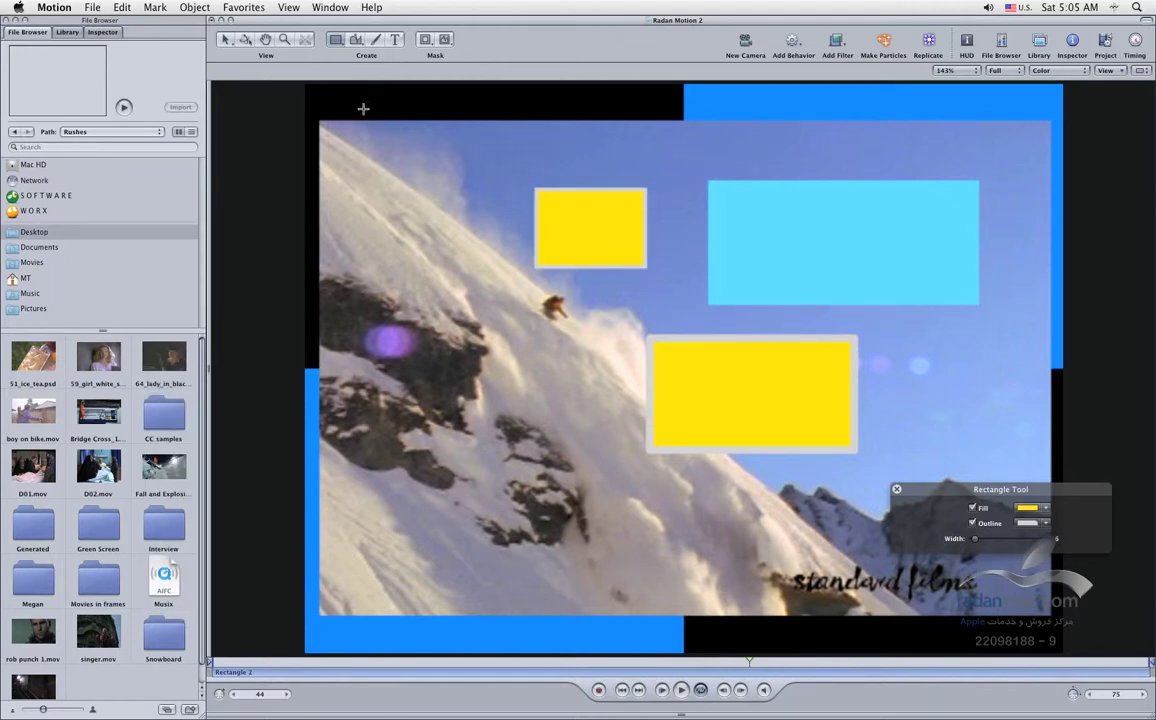
# Step: Select all three rectangles together and delete them
pyautogui.click(226, 39)
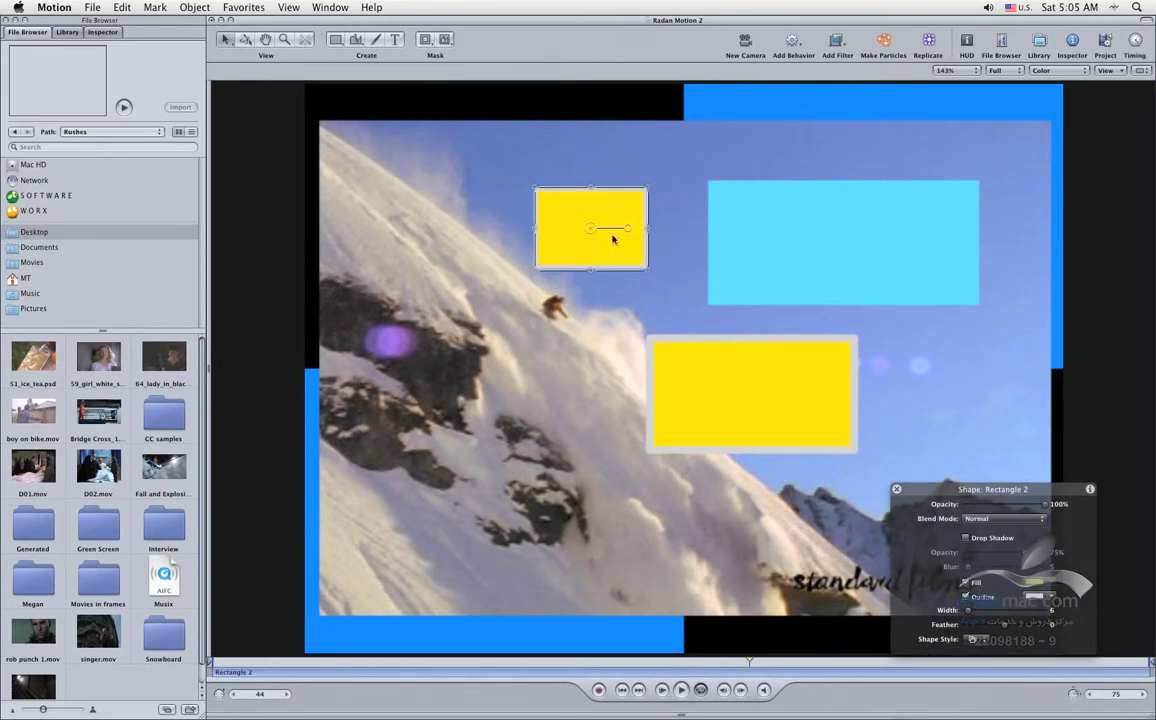
pyautogui.keyDown('shift'); pyautogui.click(737, 358); pyautogui.keyUp('shift')
pyautogui.keyDown('shift'); pyautogui.click(818, 246); pyautogui.keyUp('shift')
pyautogui.press('Delete')
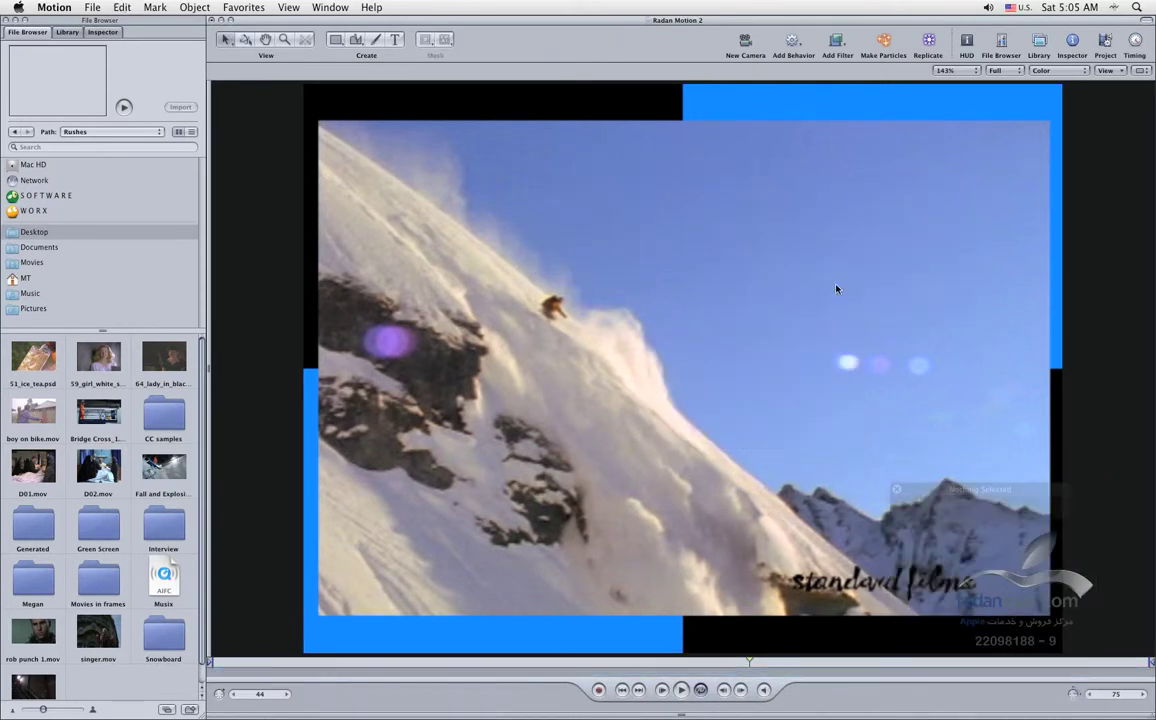
# Step: Draw a large yellow outlined ellipse in the sky, and turn off the outline option for the shapes that follow
pyautogui.click(342, 38)
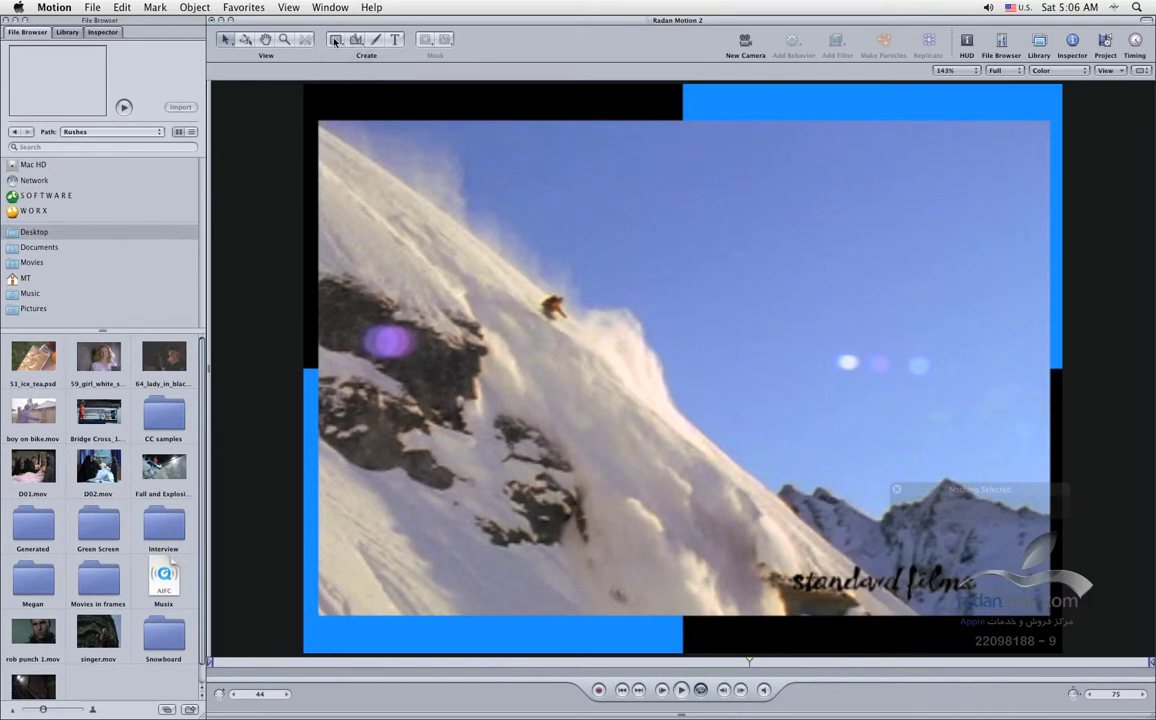
pyautogui.click(336, 69)
pyautogui.moveTo(726, 212); pyautogui.dragTo(922, 382)
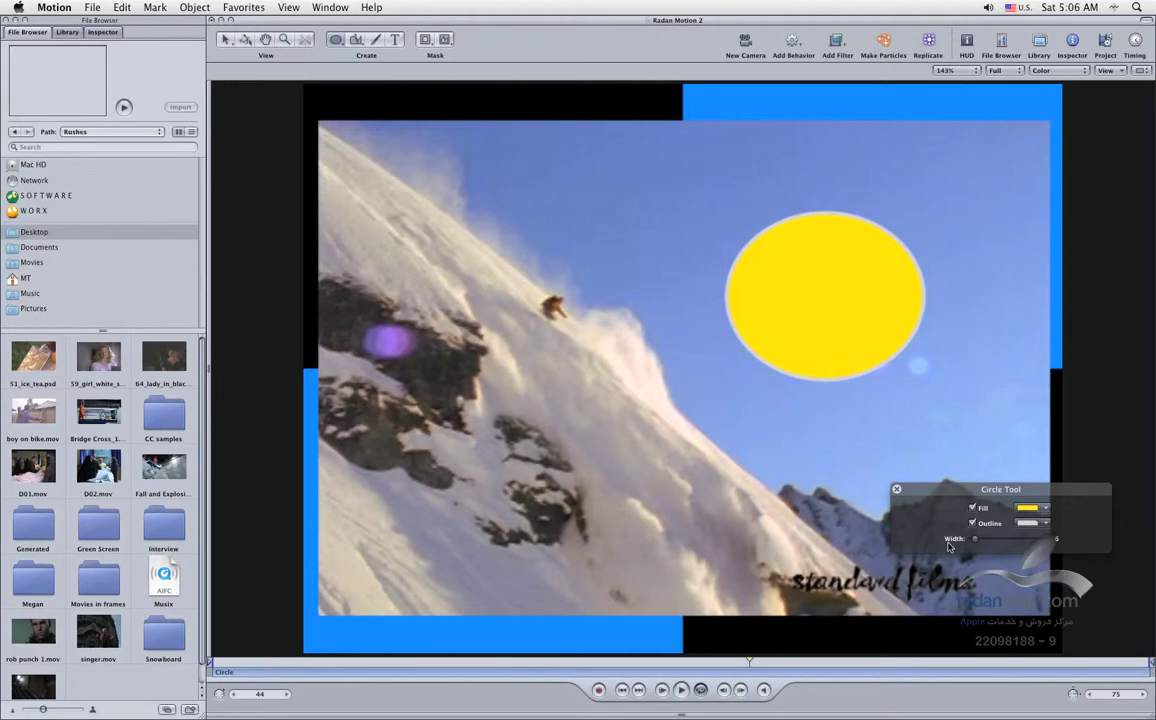
pyautogui.click(972, 523)
# Step: Draw a slanted line above the ellipse with the Line tool and undo it
pyautogui.moveTo(336, 39); pyautogui.dragTo(340, 83)
pyautogui.moveTo(899, 155); pyautogui.dragTo(899, 155)
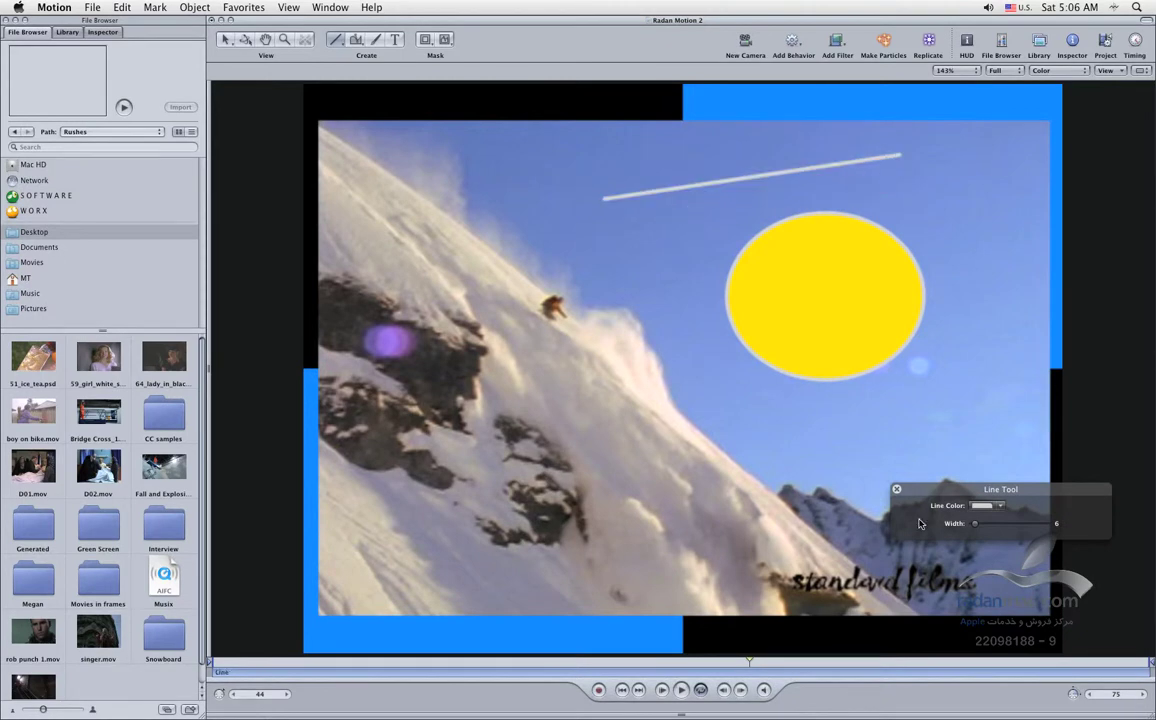
pyautogui.press('super+z')
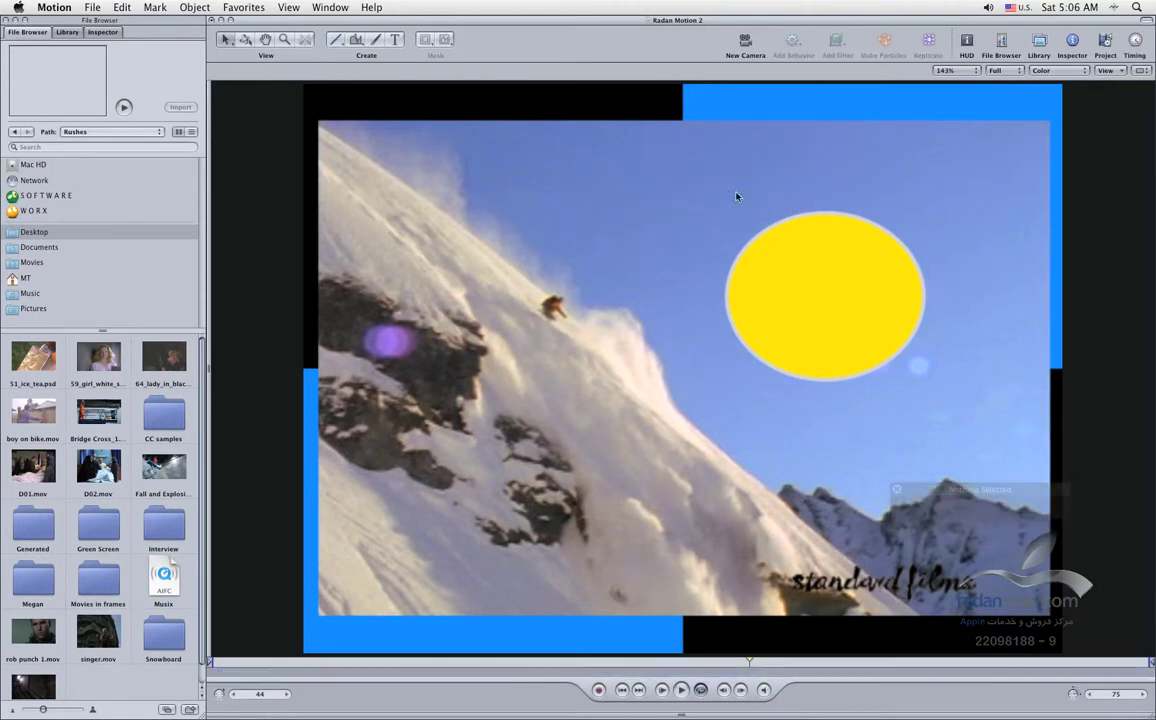
# Step: Restore the Rectangle as the default shape tool and delete the yellow ellipse from the canvas
pyautogui.moveTo(337, 44); pyautogui.dragTo(335, 84)
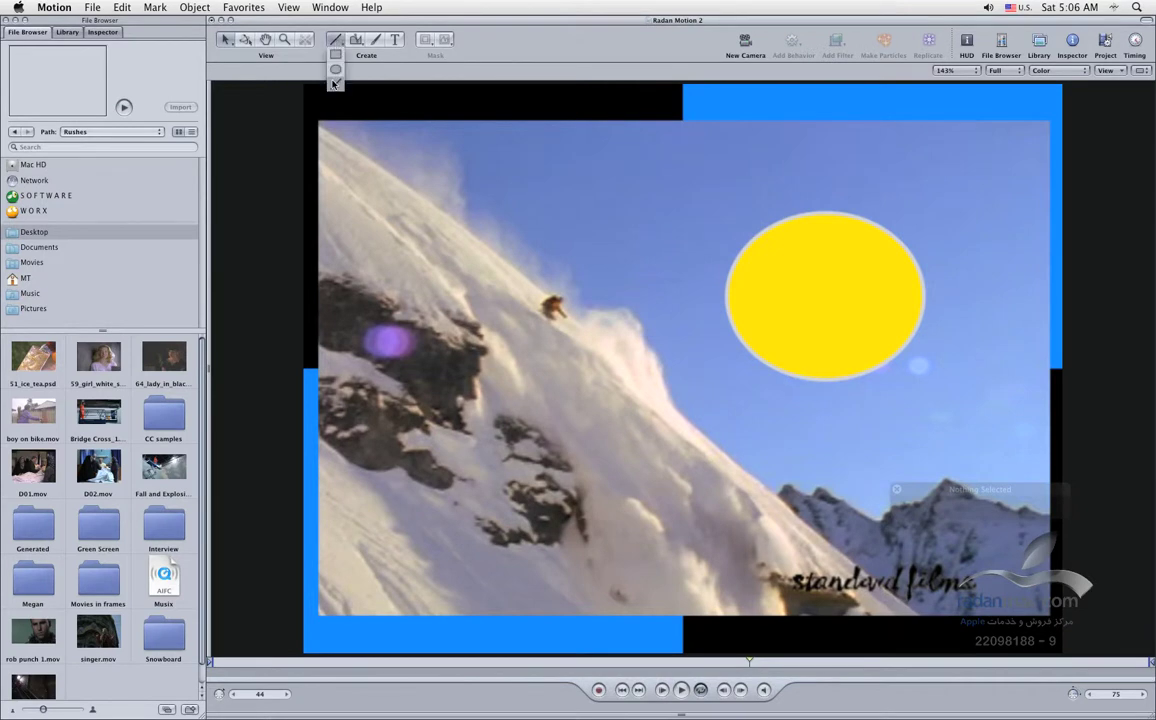
pyautogui.moveTo(339, 48); pyautogui.dragTo(336, 54)
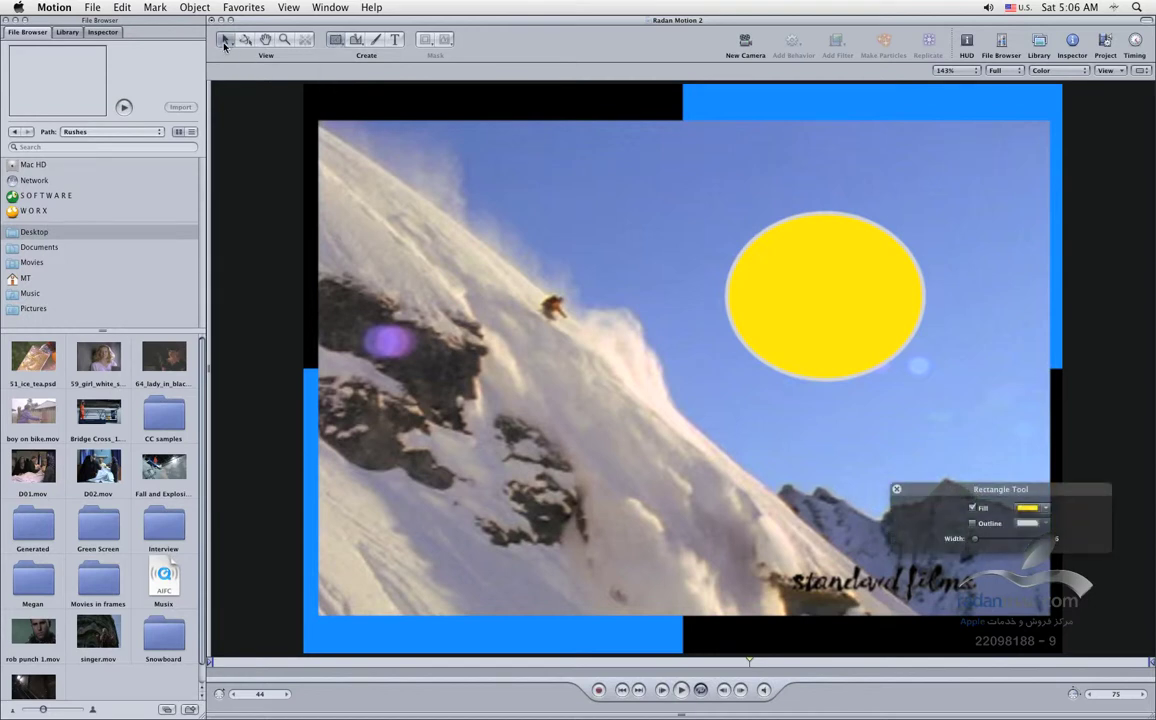
pyautogui.click(225, 42)
pyautogui.click(746, 258)
pyautogui.press('Delete')
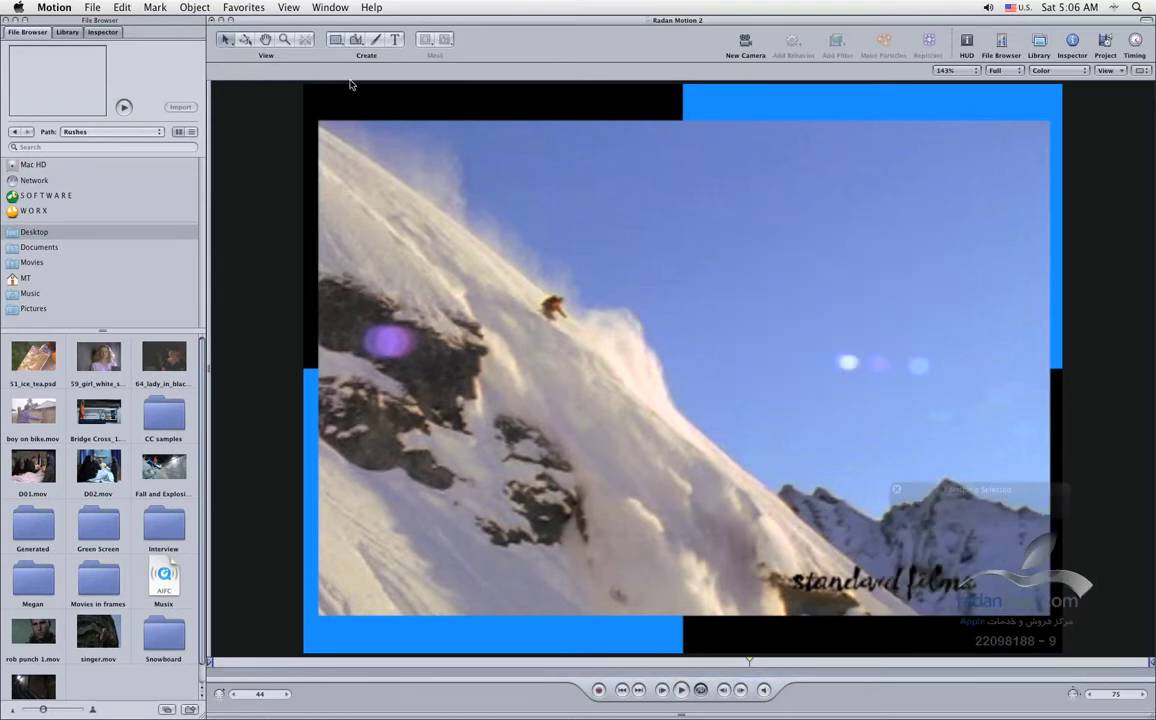
# Step: Draw a closed, curved, hook-like freeform shape with a yellow fill over the sky using the Bezier tool
pyautogui.moveTo(335, 41); pyautogui.dragTo(357, 55)
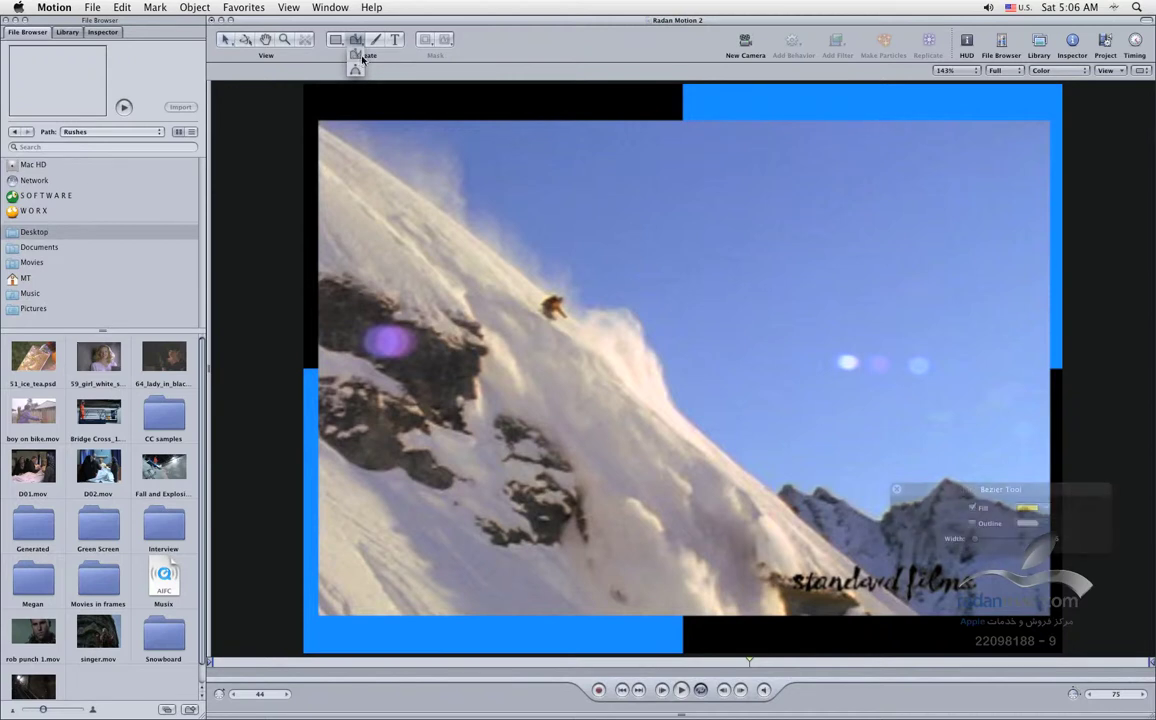
pyautogui.click(837, 212)
pyautogui.moveTo(932, 312); pyautogui.dragTo(938, 362)
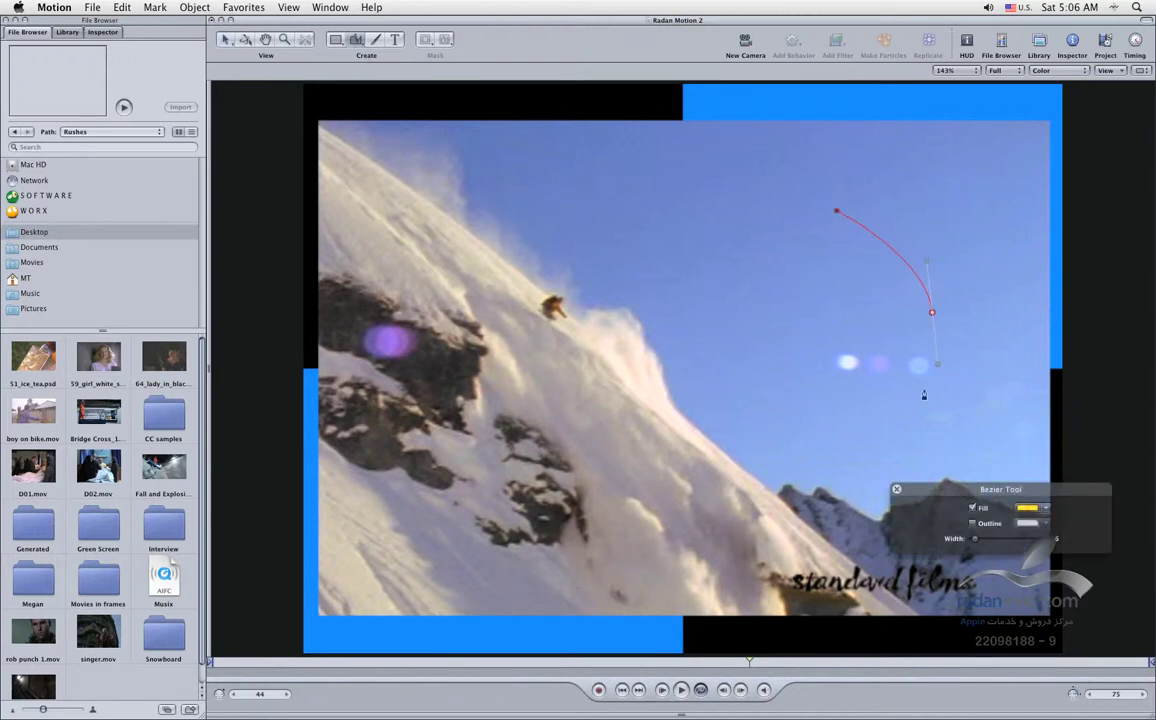
pyautogui.moveTo(837, 476); pyautogui.dragTo(773, 474)
pyautogui.moveTo(696, 414); pyautogui.dragTo(634, 396)
pyautogui.moveTo(648, 349); pyautogui.dragTo(648, 329)
pyautogui.moveTo(738, 291); pyautogui.dragTo(771, 302)
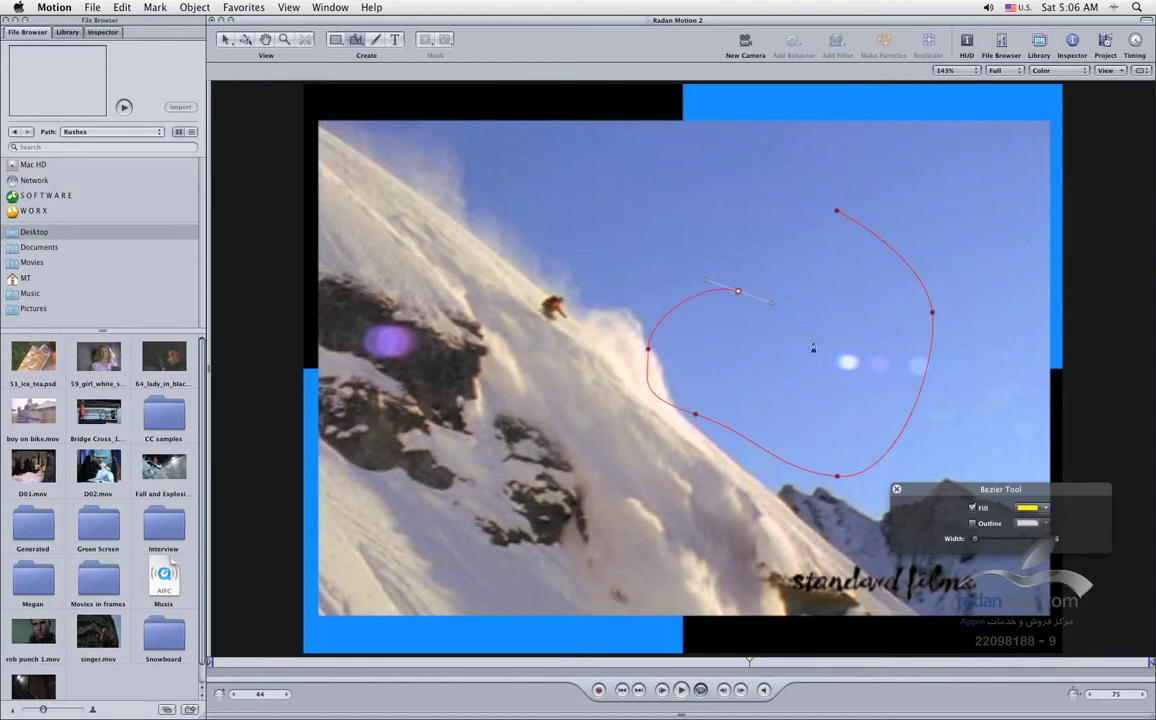
pyautogui.click(881, 336)
pyautogui.click(823, 259)
pyautogui.moveTo(806, 216); pyautogui.dragTo(829, 209)
pyautogui.click(838, 212)
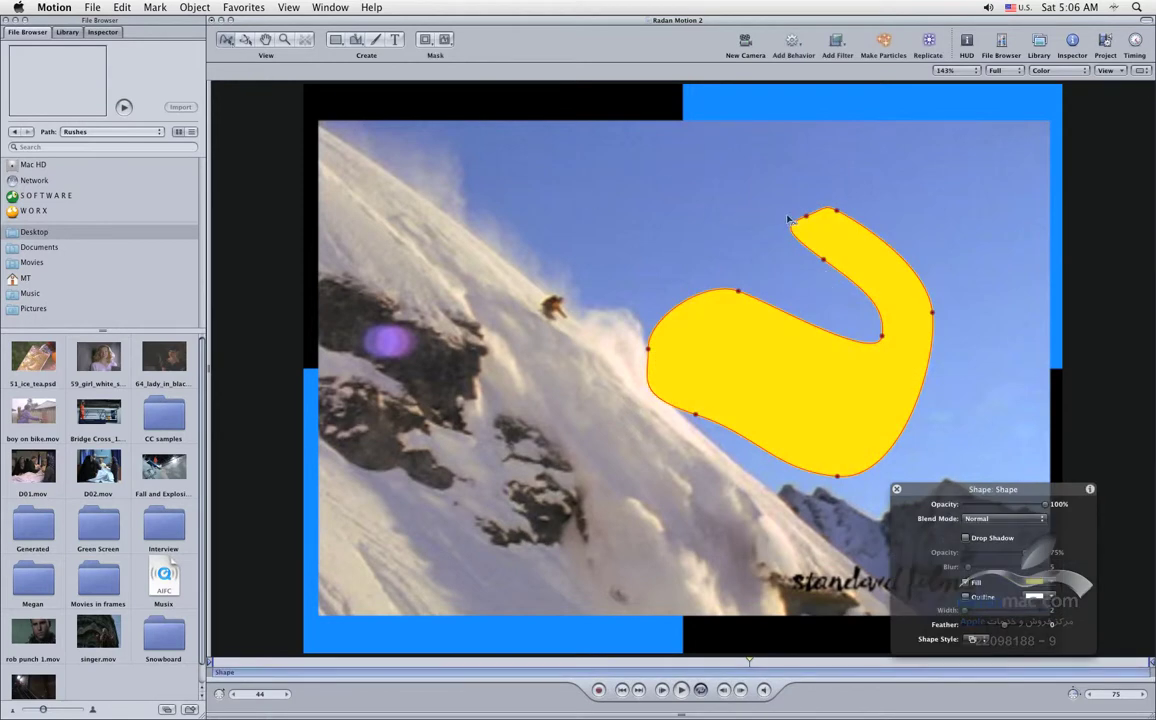
# Step: Reshape the curve's upper tip and inner notch by moving their control points, and add a white outline of width 7
pyautogui.moveTo(810, 220); pyautogui.dragTo(863, 210)
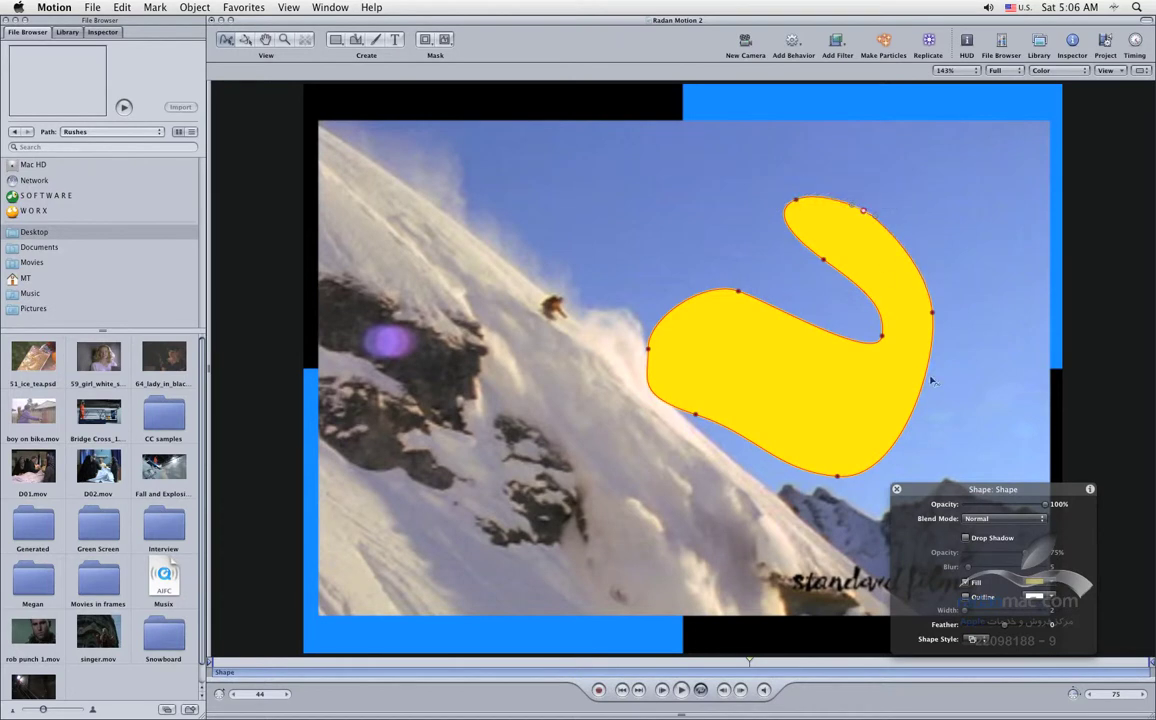
pyautogui.moveTo(883, 340); pyautogui.dragTo(848, 370)
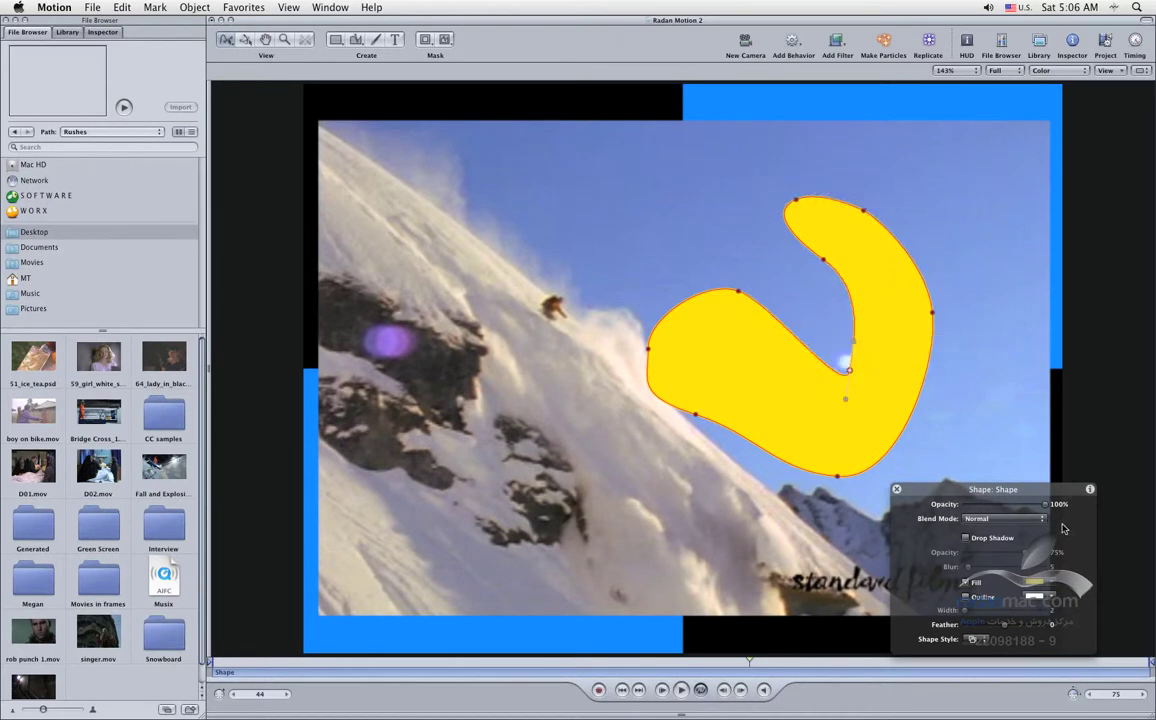
pyautogui.moveTo(1019, 490); pyautogui.dragTo(1042, 414)
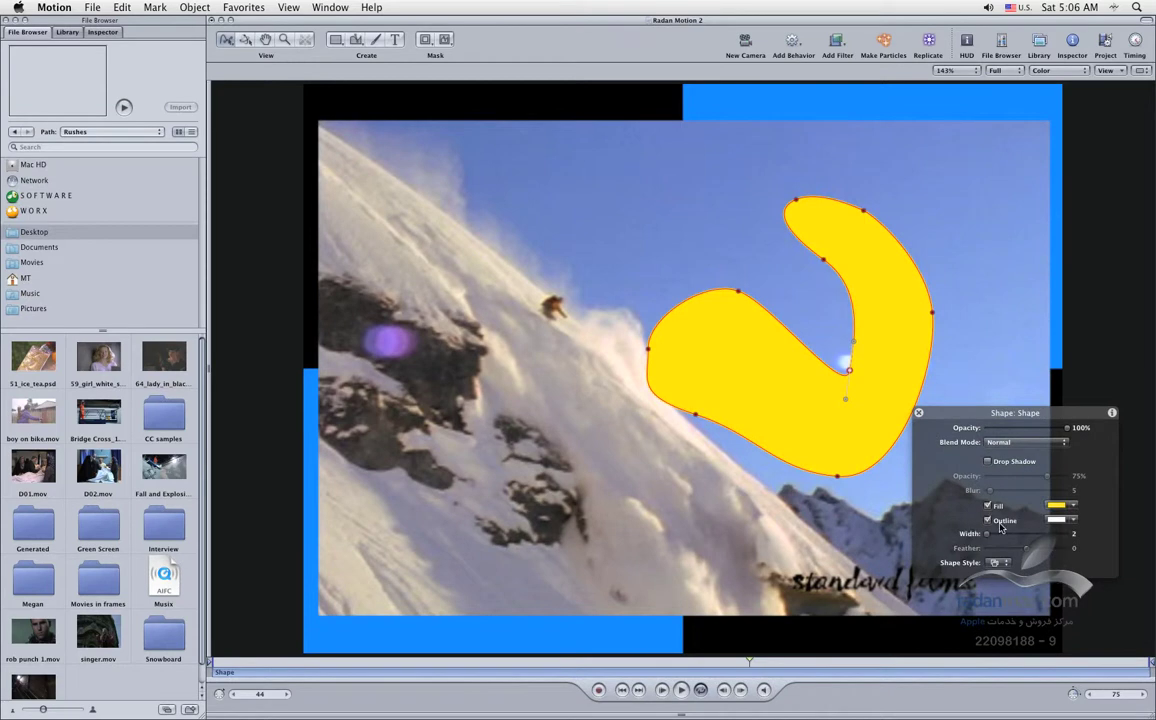
pyautogui.moveTo(987, 534)
pyautogui.mouseDown()
pyautogui.moveTo(1000, 535)
pyautogui.moveTo(991, 540)
pyautogui.mouseUp()
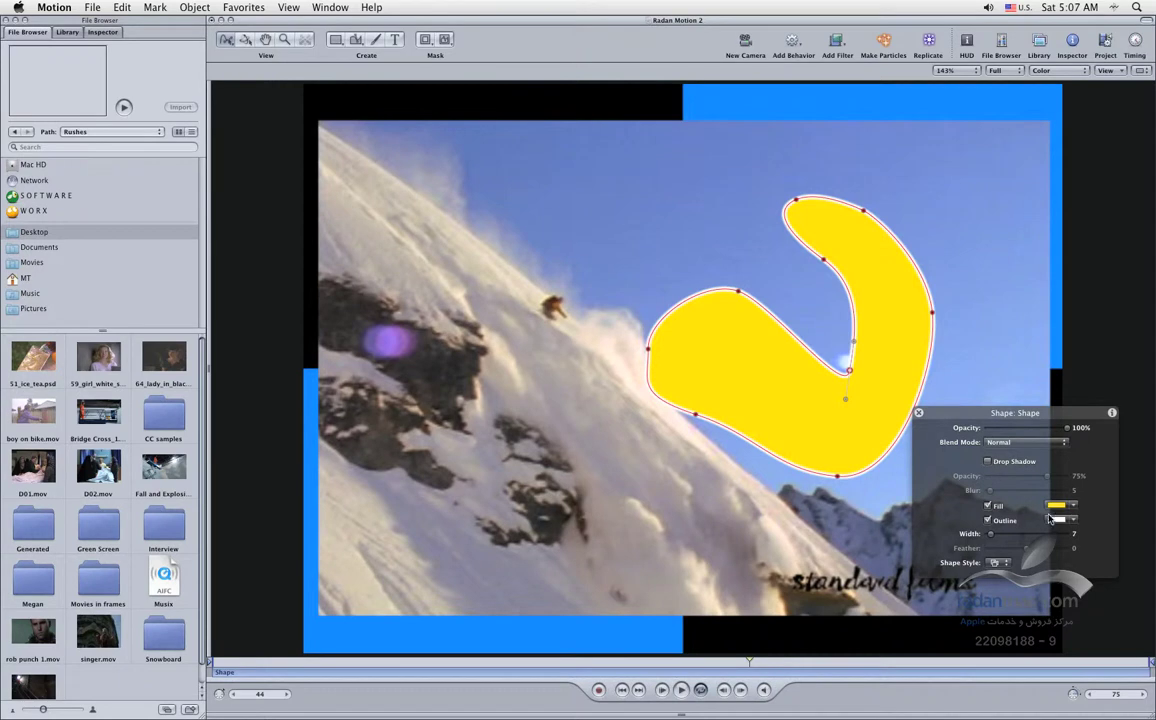
# Step: Switch the shape's fill and outline off and back on to compare the looks
pyautogui.click(988, 506)
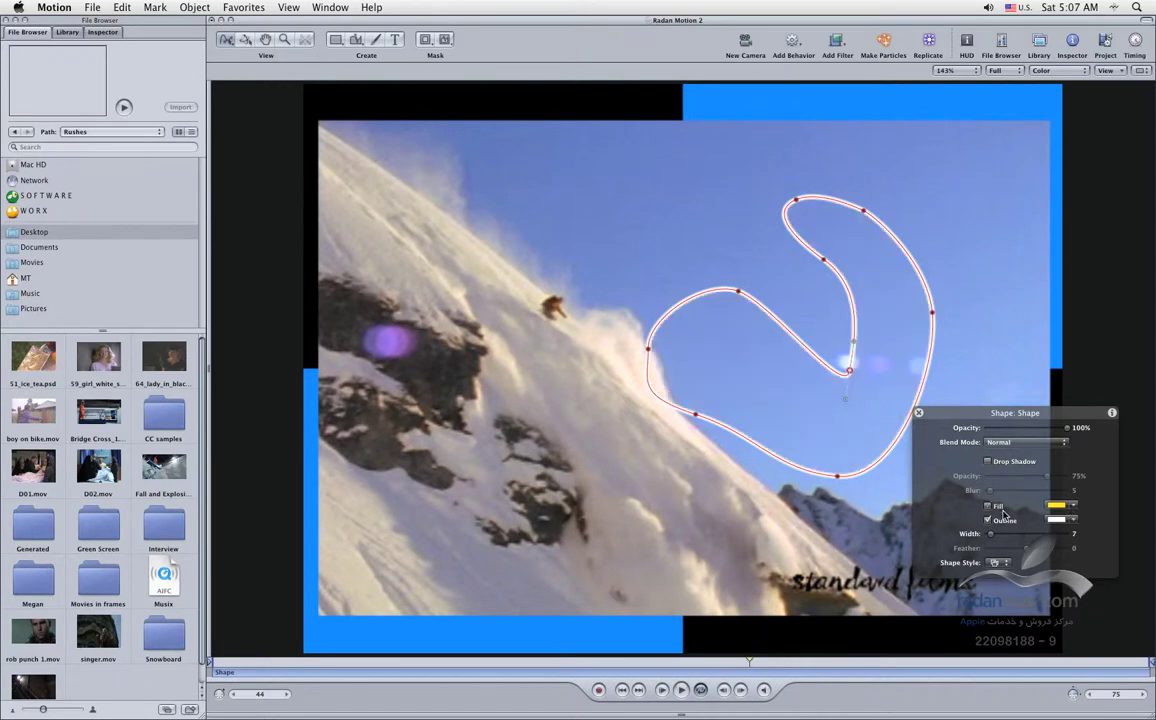
pyautogui.click(988, 506)
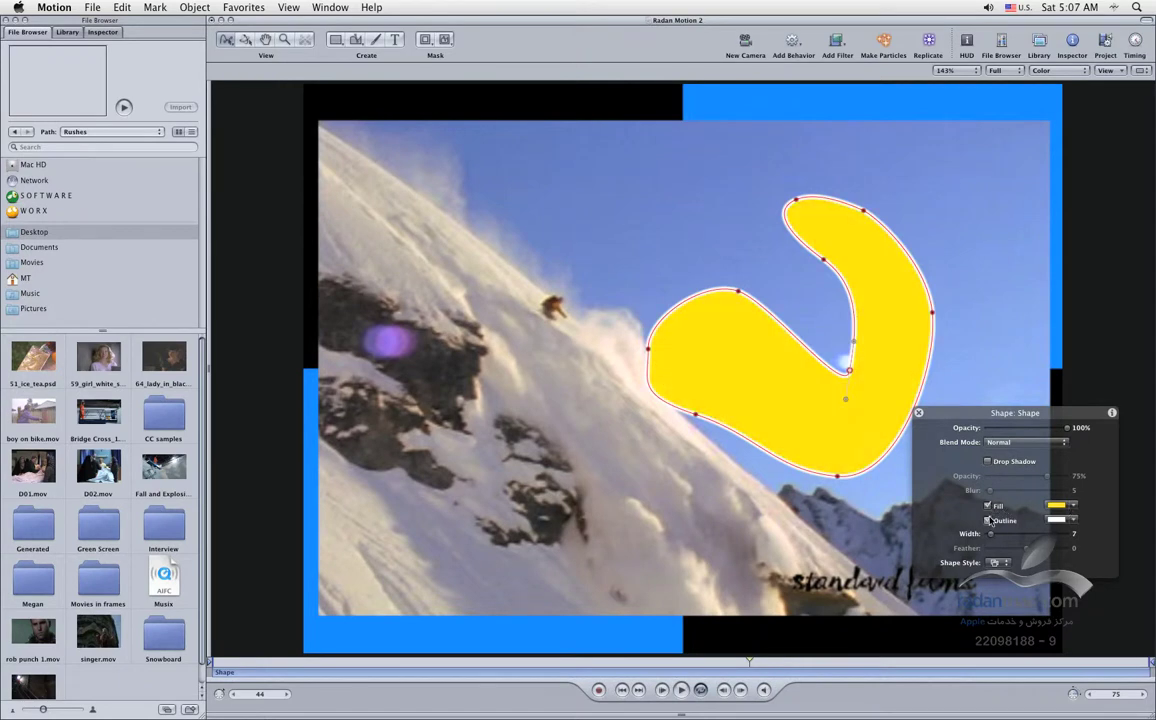
pyautogui.click(988, 521)
pyautogui.click(988, 521)
pyautogui.click(988, 506)
pyautogui.click(988, 506)
# Step: Shift the shape slightly toward the lower right and apply the Traditional shape style Acrylic 04
pyautogui.moveTo(838, 418)
pyautogui.mouseDown()
pyautogui.moveTo(830, 410)
pyautogui.moveTo(854, 429)
pyautogui.mouseUp()
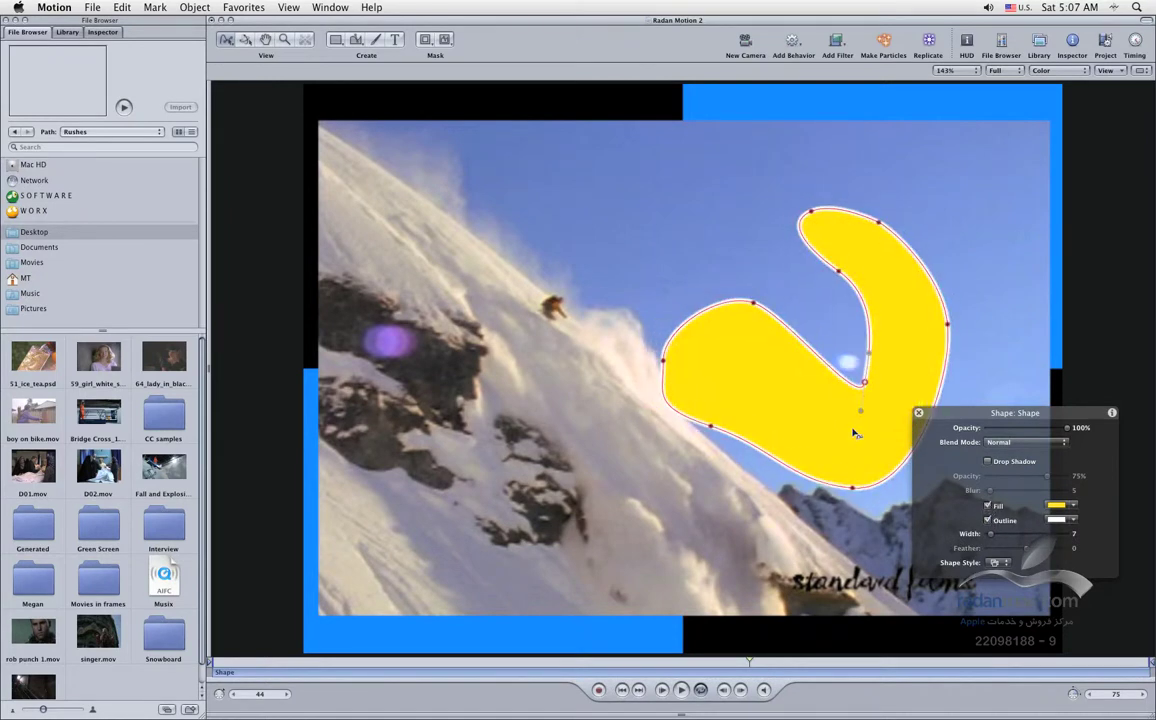
pyautogui.click(1007, 564)
pyautogui.moveTo(1013, 593)
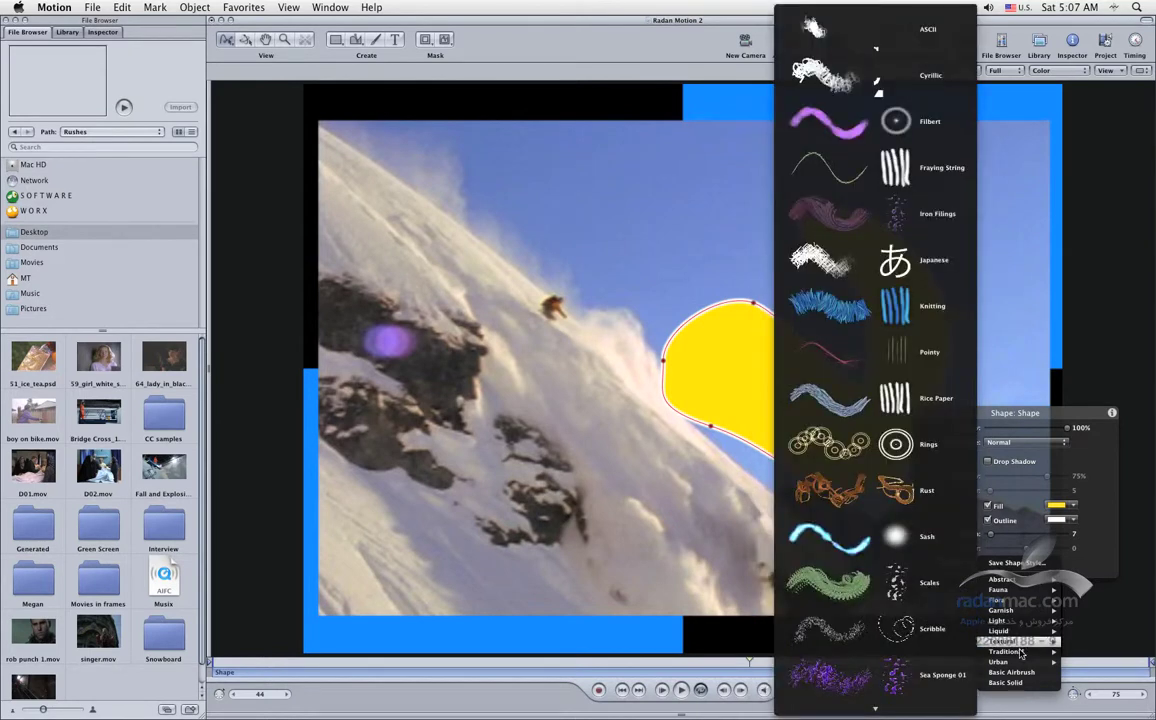
pyautogui.moveTo(1020, 659)
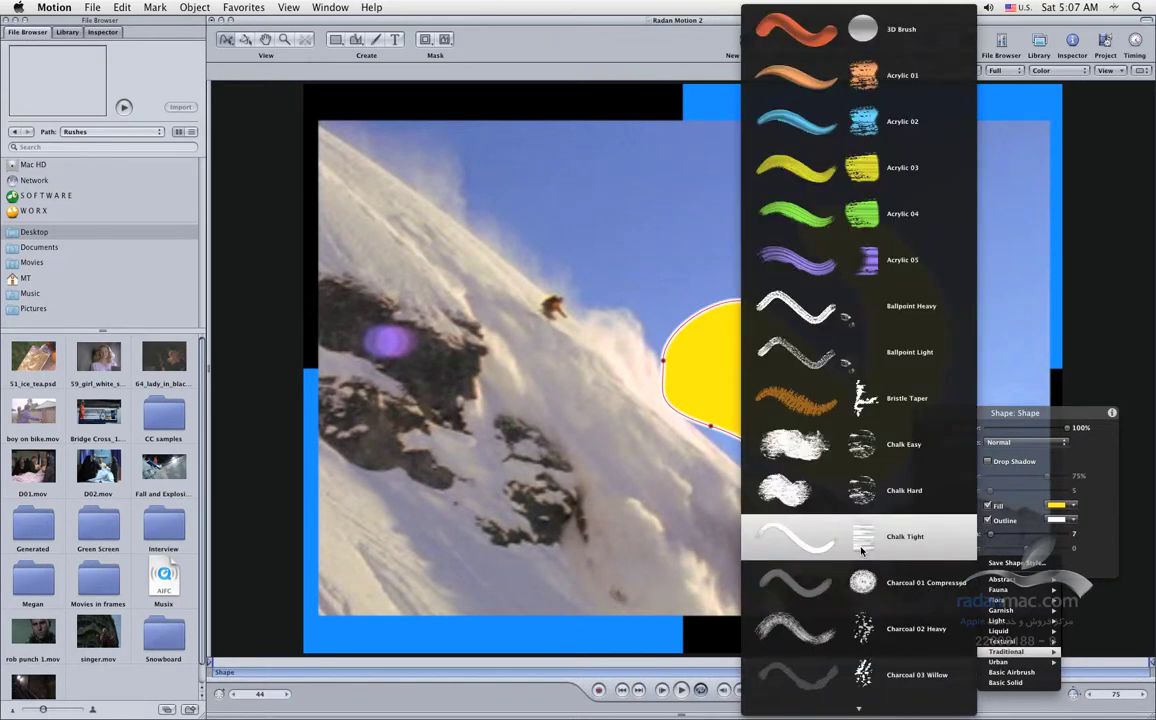
pyautogui.click(830, 229)
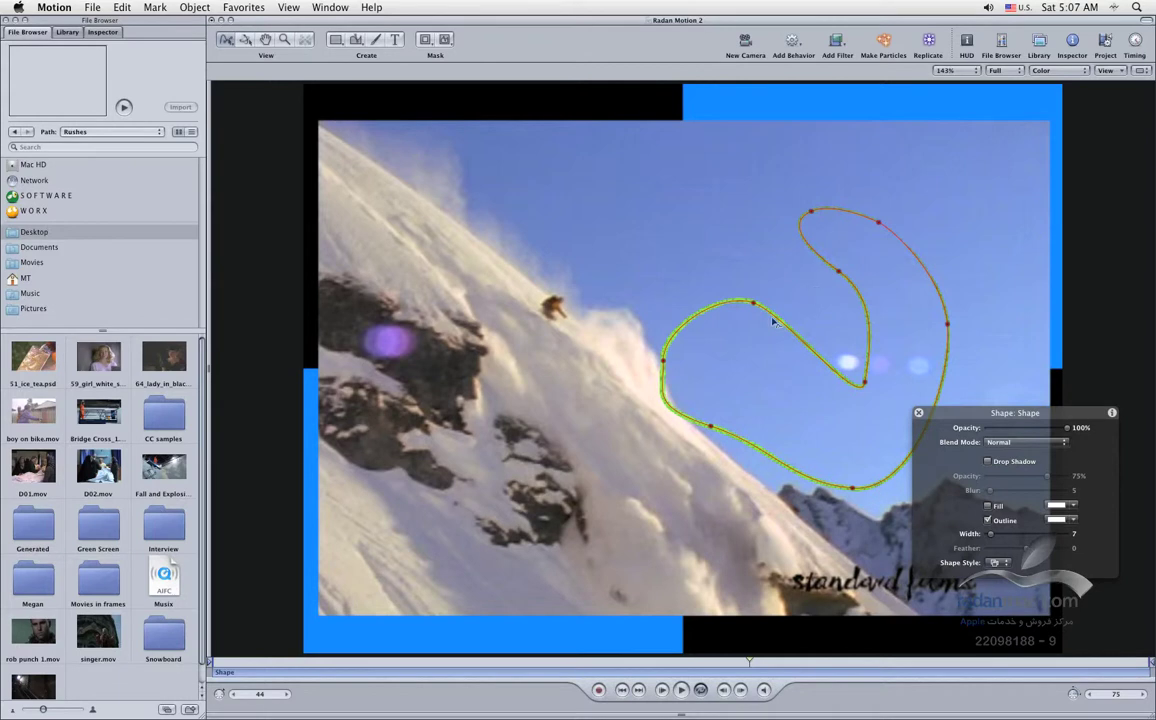
# Step: Increase the painted outline's width to 24
pyautogui.press('super+equal')
pyautogui.press('super+equal')
pyautogui.press('super+equal')
pyautogui.press('super+minus')
pyautogui.press('super+minus')
pyautogui.press('super+minus')
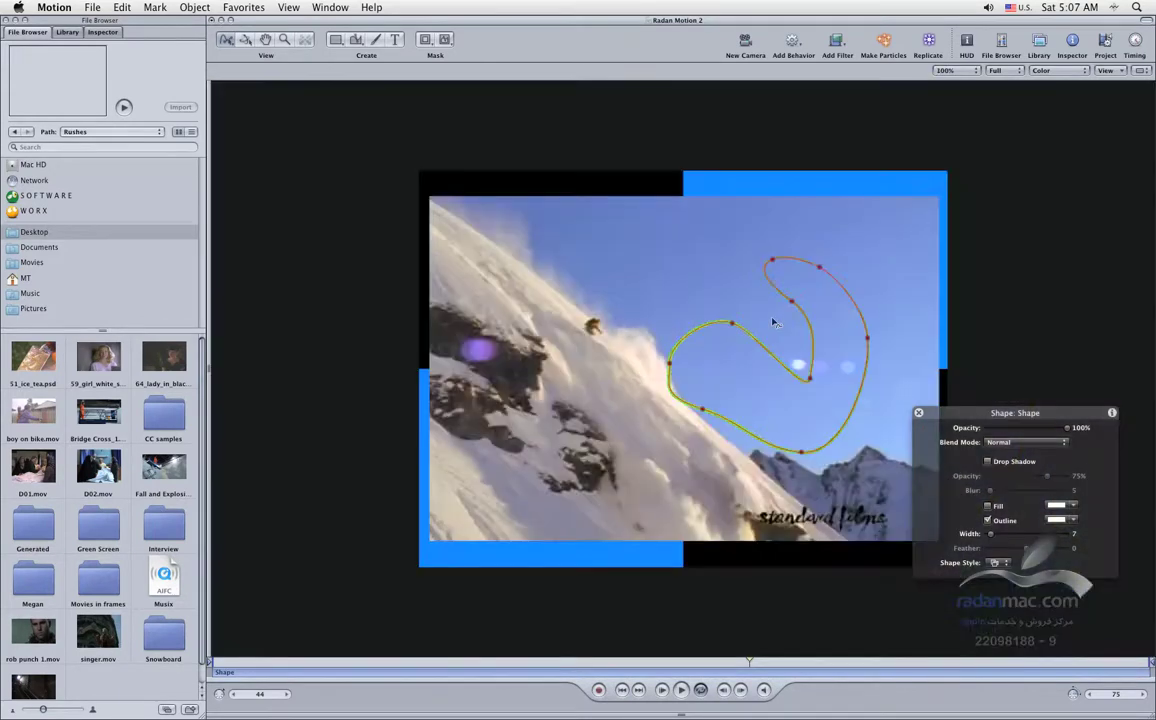
pyautogui.press('super+equal')
pyautogui.hotkey('shift', 'z')
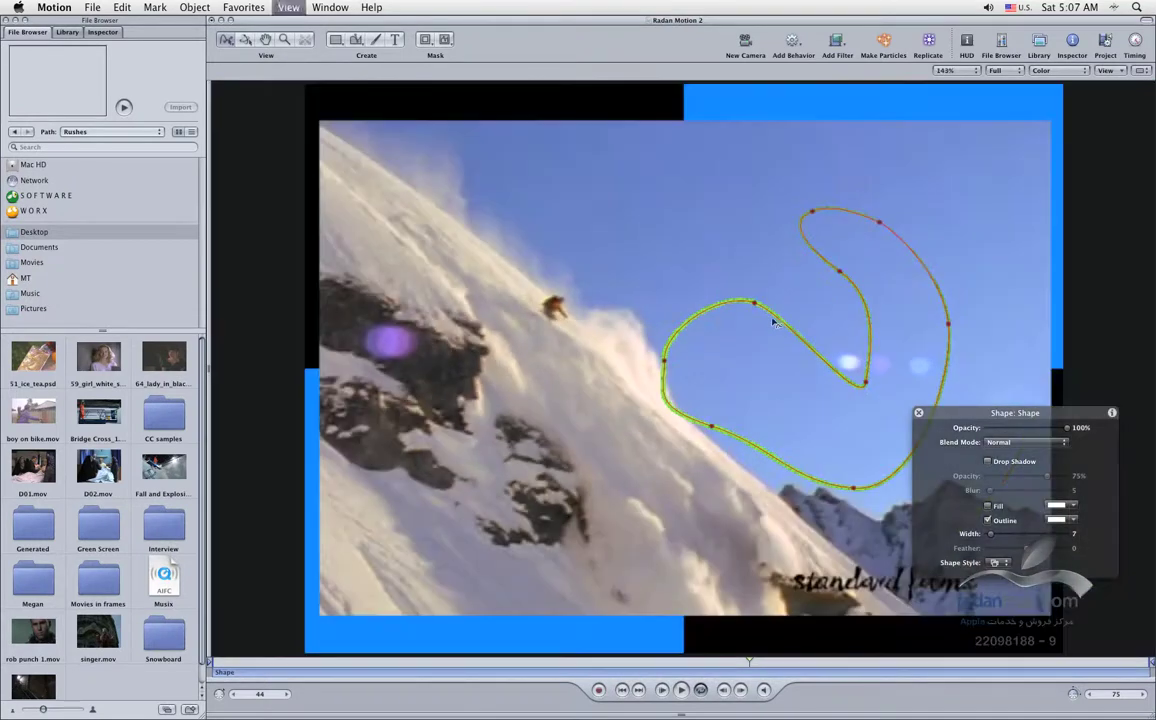
pyautogui.moveTo(990, 534); pyautogui.dragTo(1005, 537)
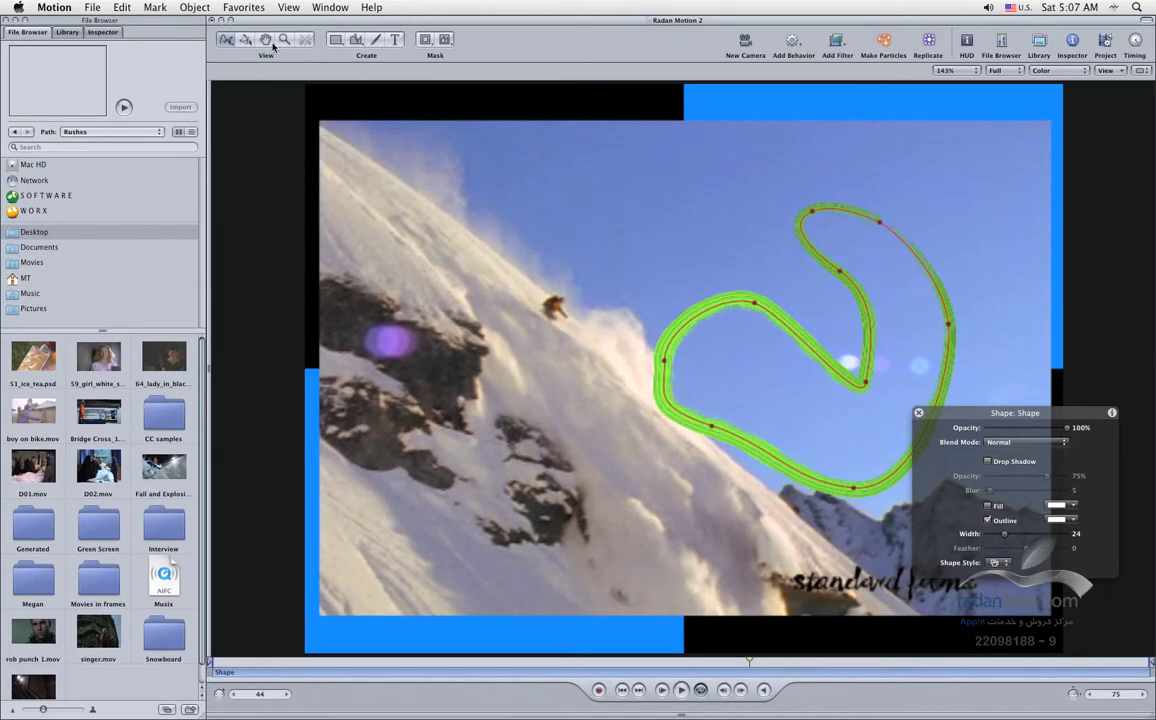
# Step: Leave control-point editing for the Select/Transform tool and delete the painted shape
pyautogui.click(224, 42)
pyautogui.click(229, 54)
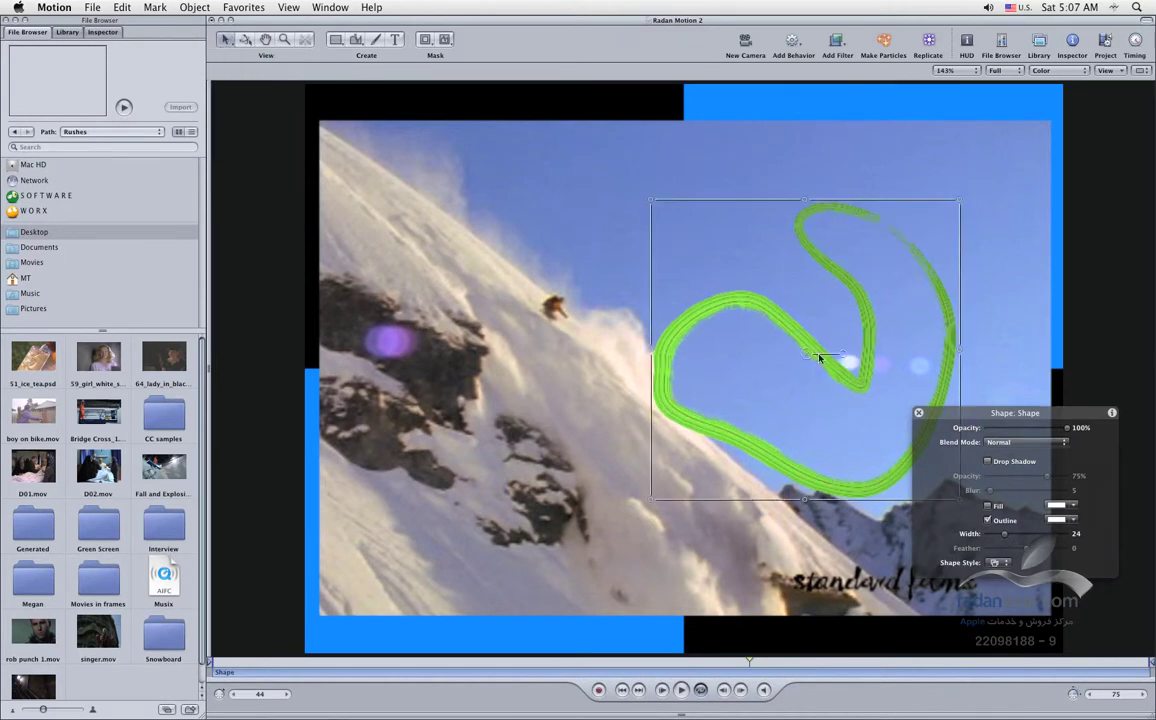
pyautogui.moveTo(808, 354); pyautogui.dragTo(758, 322)
pyautogui.press('Delete')
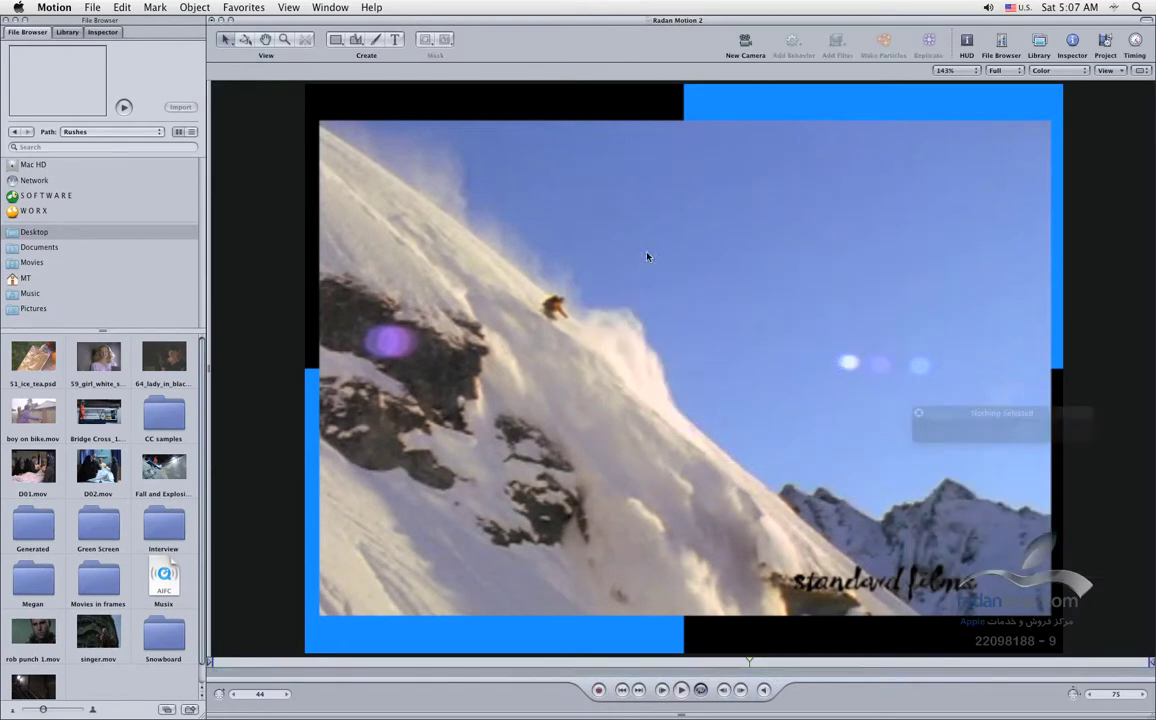
# Step: Draw a closed six-point B-Spline shape with a yellow fill in the sky above the distant mountains
pyautogui.moveTo(356, 41); pyautogui.dragTo(361, 75)
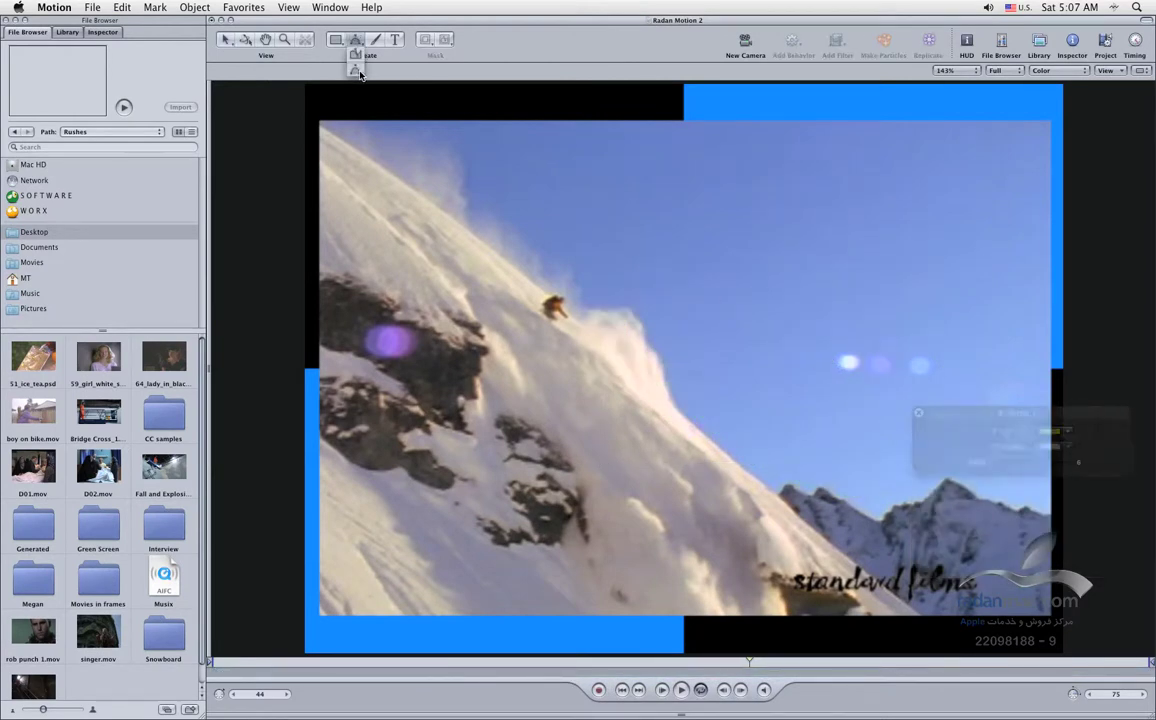
pyautogui.click(781, 184)
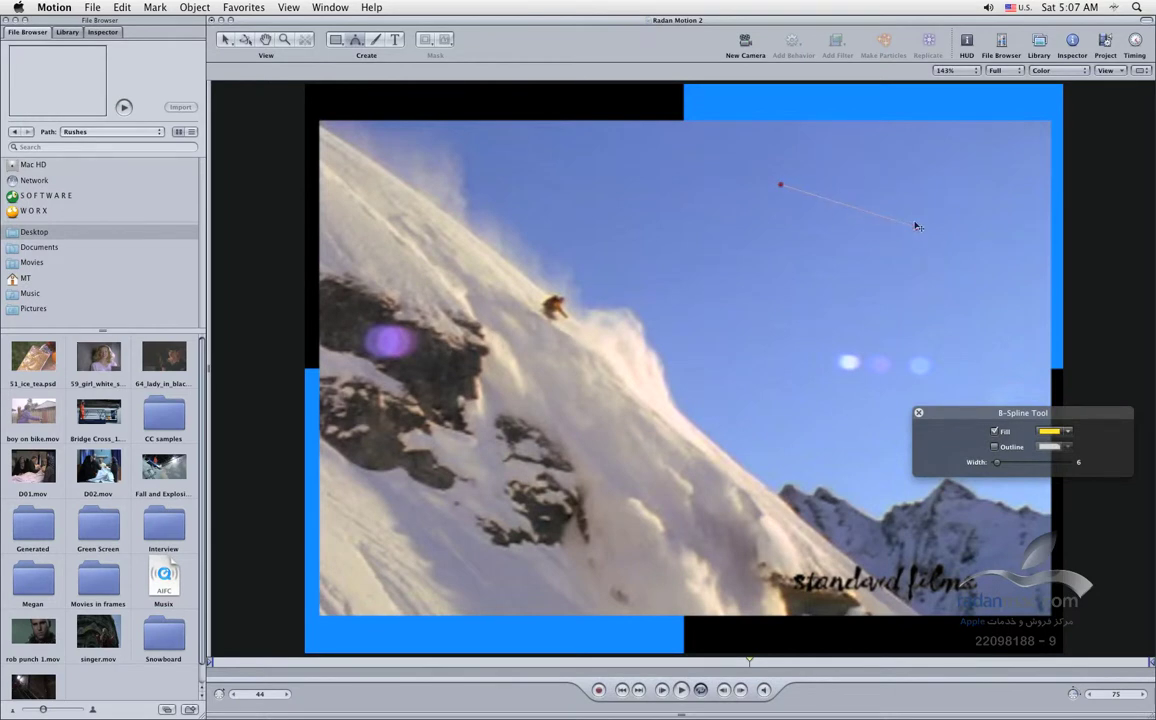
pyautogui.click(948, 372)
pyautogui.click(836, 491)
pyautogui.click(729, 428)
pyautogui.click(680, 290)
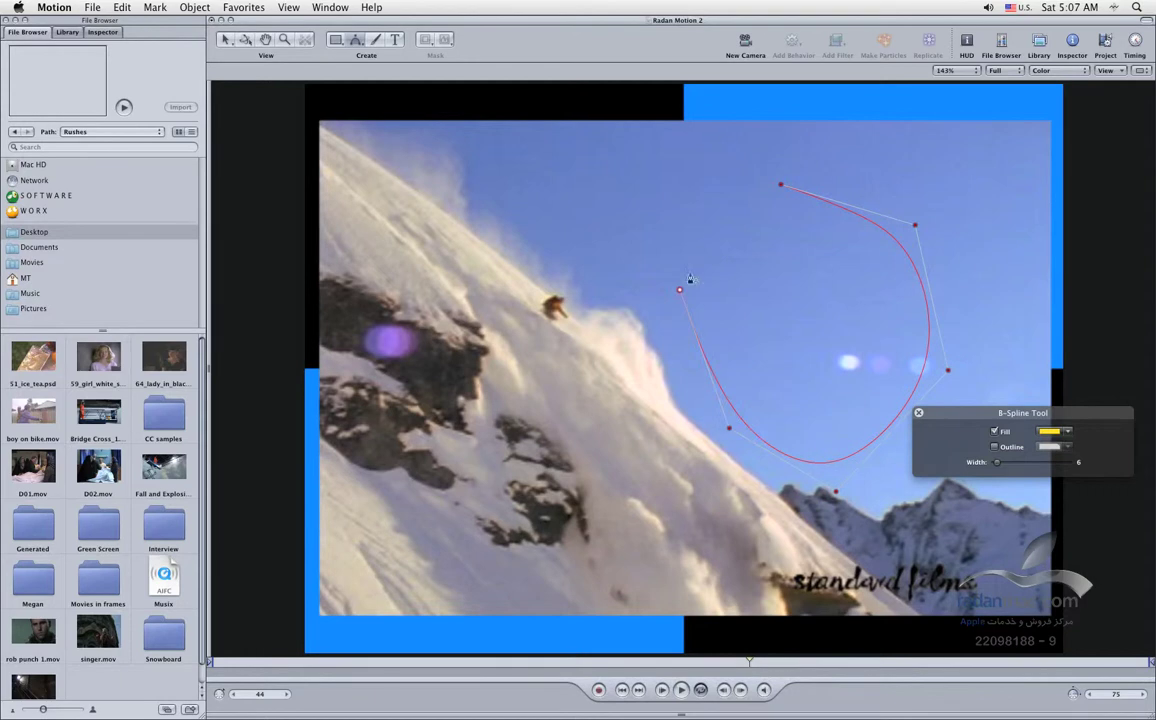
pyautogui.click(781, 187)
# Step: Adjust the yellow shape's upper and lower control points and move the whole shape slightly upward
pyautogui.moveTo(227, 46); pyautogui.dragTo(400, 96)
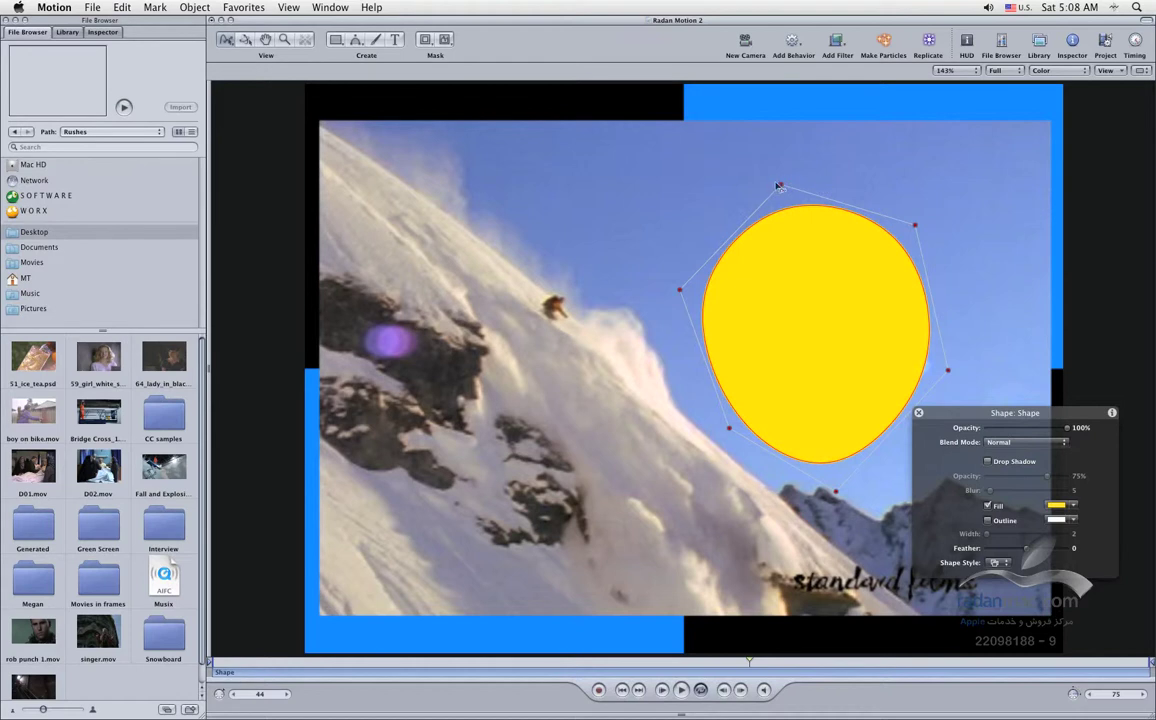
pyautogui.moveTo(781, 186)
pyautogui.mouseDown()
pyautogui.moveTo(792, 212)
pyautogui.moveTo(792, 200)
pyautogui.mouseUp()
pyautogui.moveTo(826, 330); pyautogui.dragTo(826, 299)
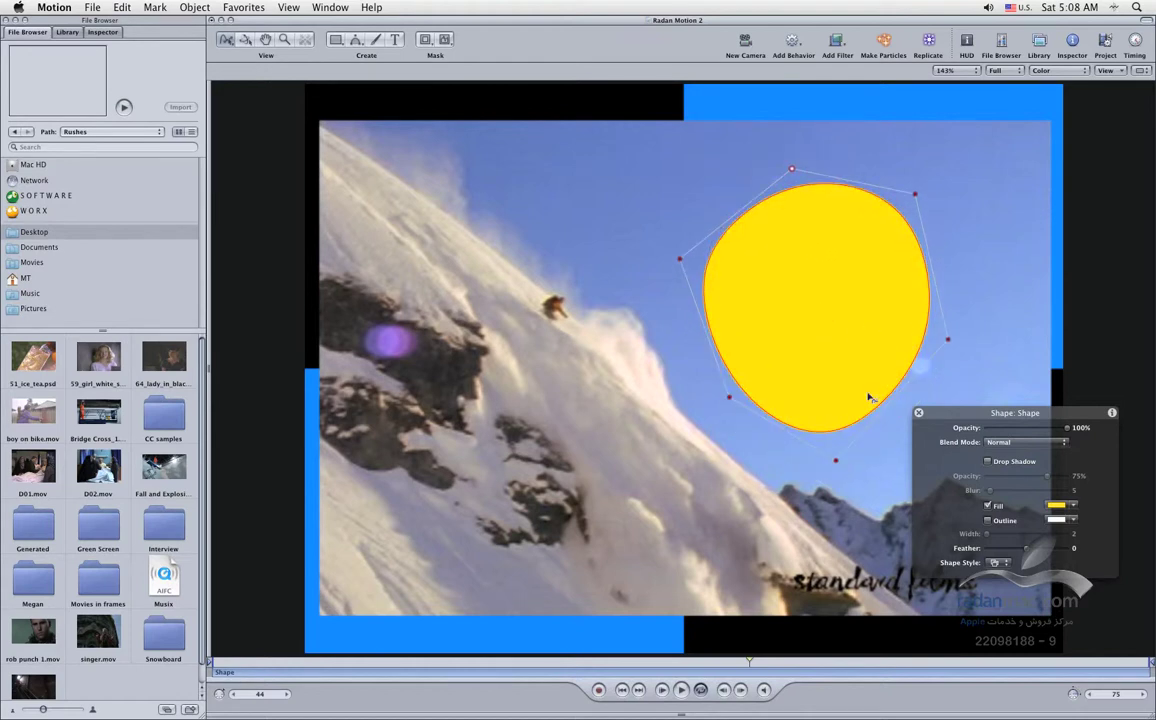
pyautogui.moveTo(838, 462); pyautogui.dragTo(850, 440)
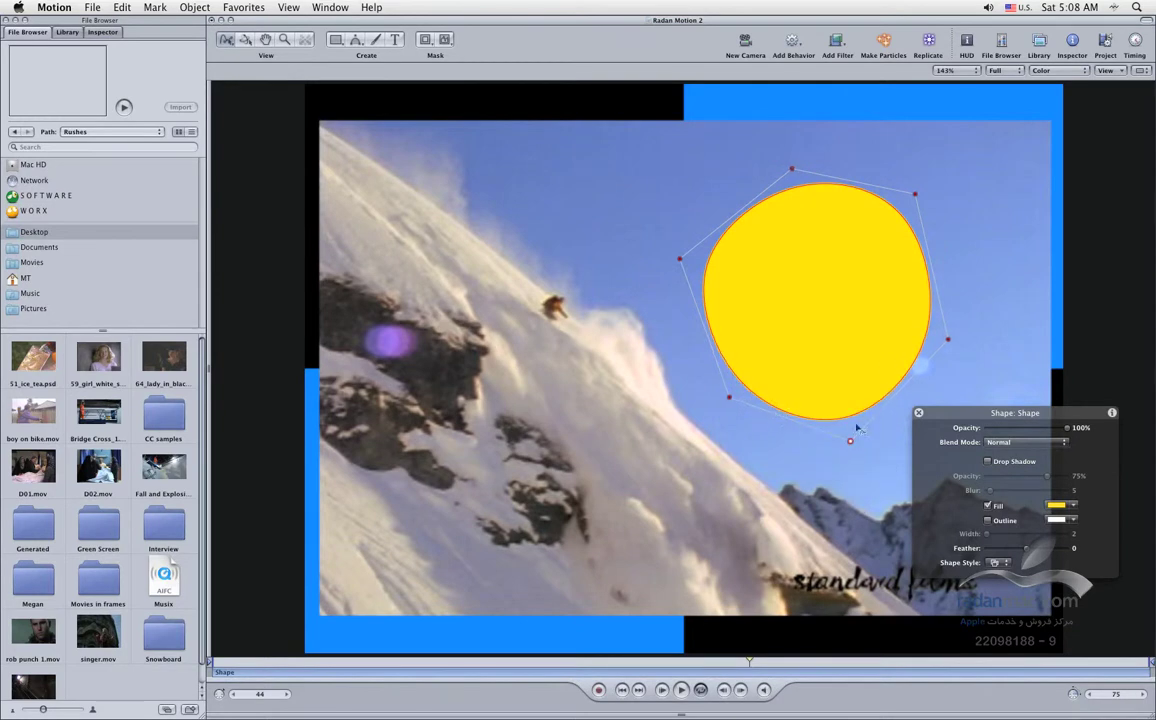
pyautogui.moveTo(850, 440)
pyautogui.mouseDown()
pyautogui.moveTo(838, 458)
pyautogui.moveTo(851, 424)
pyautogui.moveTo(852, 467)
pyautogui.moveTo(857, 459)
pyautogui.mouseUp()
# Step: Draw a small closed six-point B-Spline shape in the sky between the skier and the large yellow shape
pyautogui.click(375, 41)
pyautogui.click(353, 41)
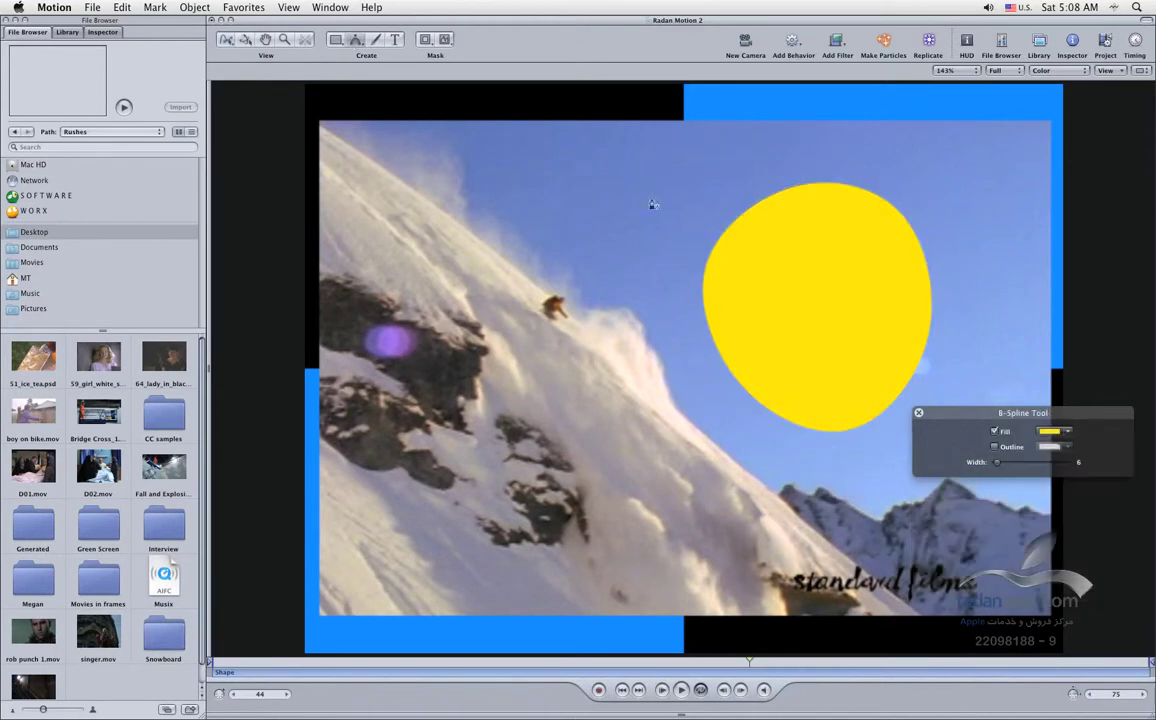
pyautogui.click(225, 39)
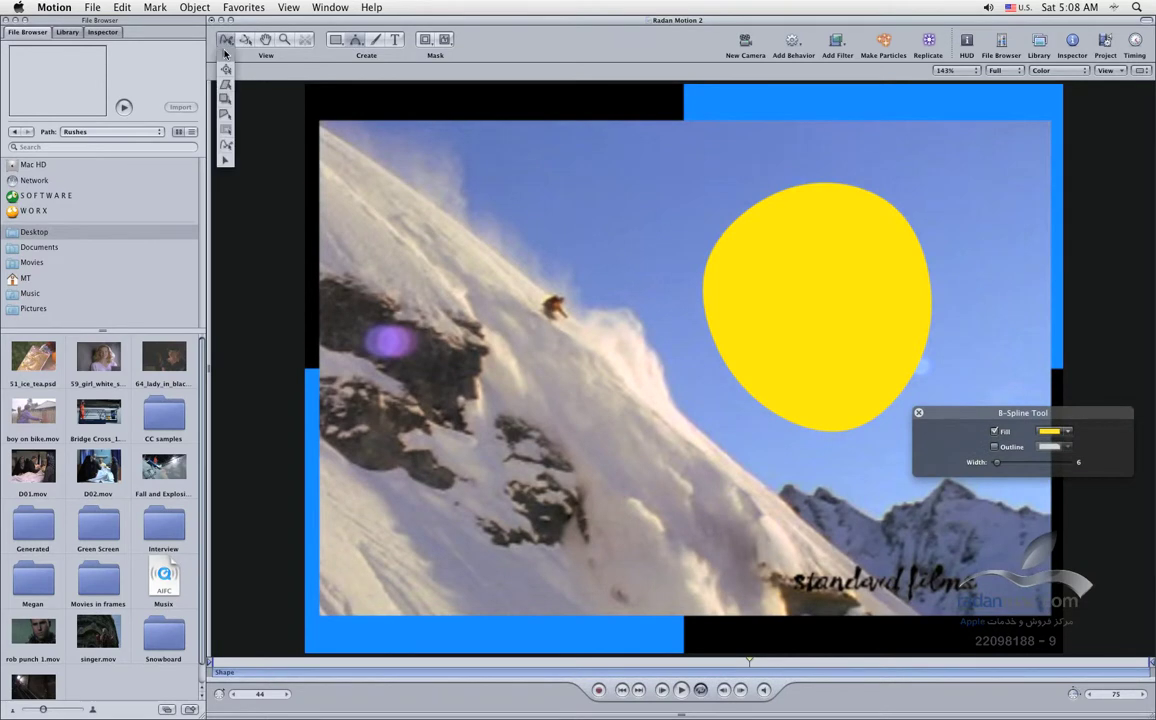
pyautogui.click(872, 330)
pyautogui.click(355, 41)
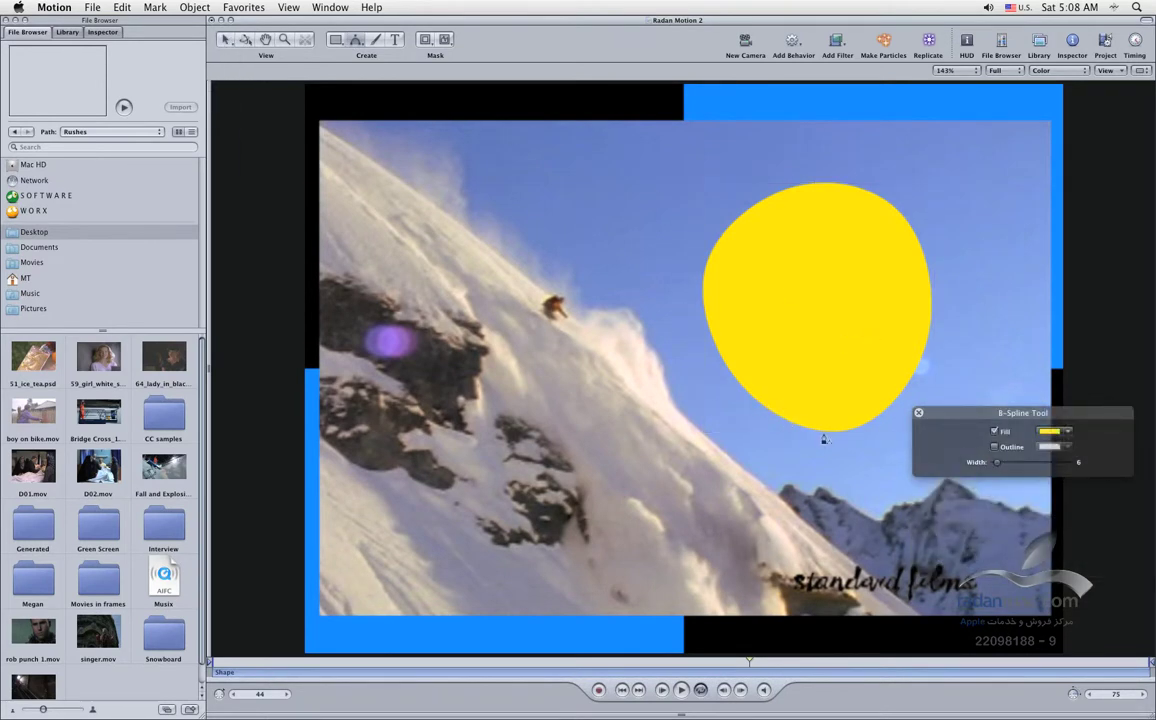
pyautogui.click(603, 211)
pyautogui.click(638, 194)
pyautogui.click(647, 189)
pyautogui.click(652, 194)
pyautogui.click(687, 257)
pyautogui.click(630, 280)
pyautogui.click(604, 216)
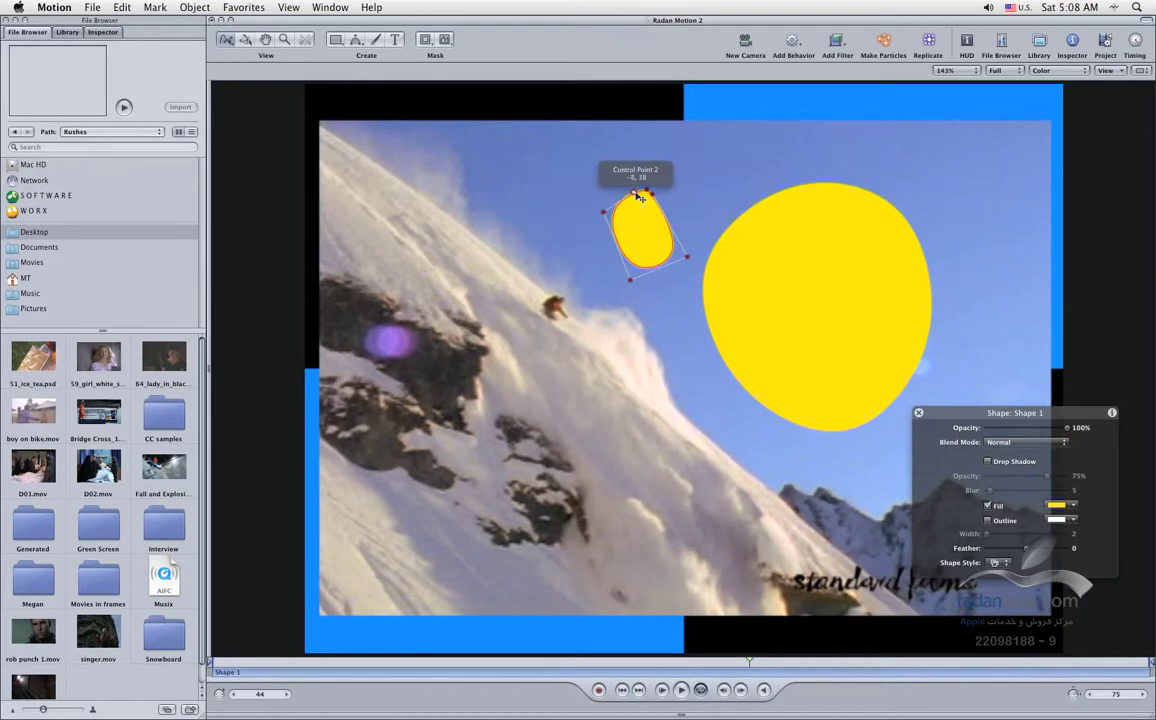
# Step: Reposition the small B-Spline shape and one of its upper control points, and delete the shape
pyautogui.moveTo(647, 191)
pyautogui.mouseDown()
pyautogui.moveTo(663, 210)
pyautogui.moveTo(626, 200)
pyautogui.moveTo(655, 198)
pyautogui.moveTo(639, 193)
pyautogui.mouseUp()
pyautogui.moveTo(648, 238); pyautogui.dragTo(601, 268)
pyautogui.press('Delete')
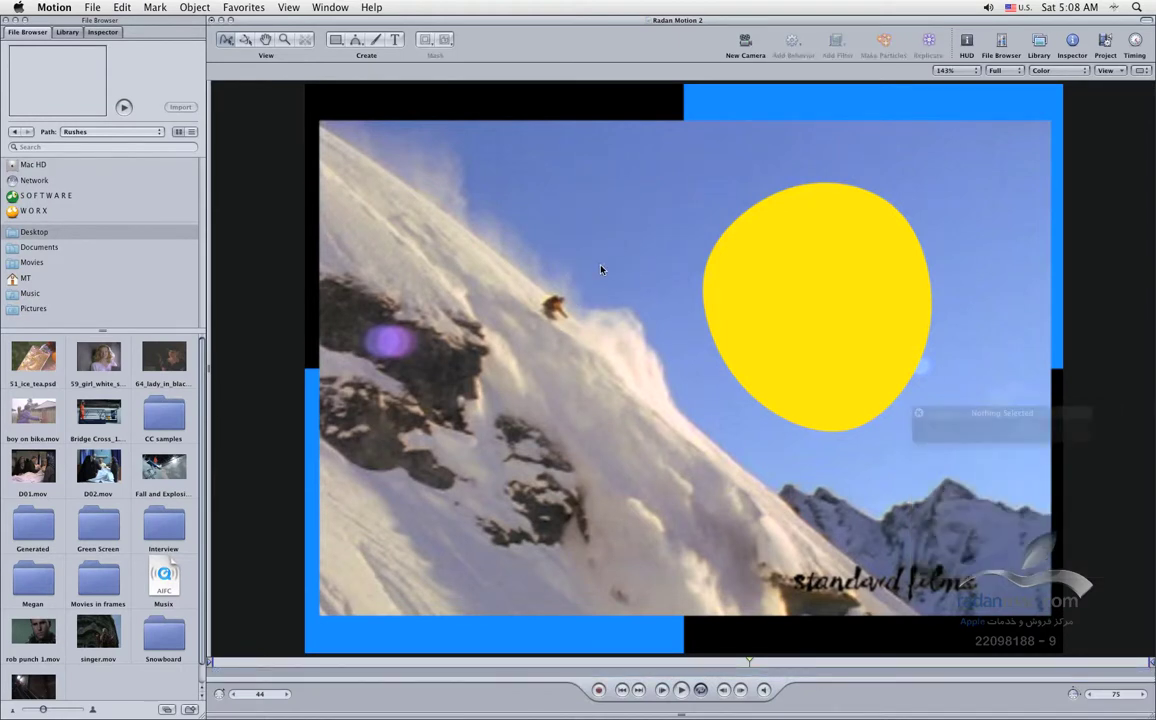
# Step: Shift the large yellow shape slightly and move the floating HUD over the near slope, clear of the distant mountains
pyautogui.click(790, 328)
pyautogui.moveTo(790, 328); pyautogui.dragTo(812, 348)
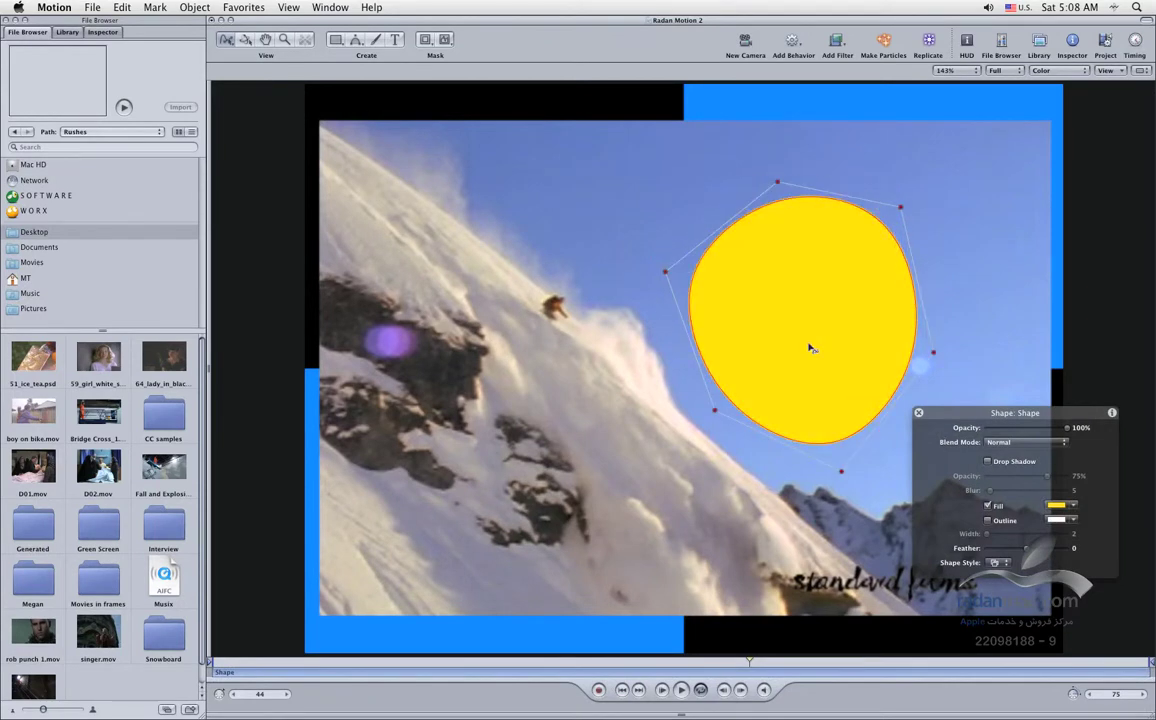
pyautogui.moveTo(961, 418); pyautogui.dragTo(318, 414)
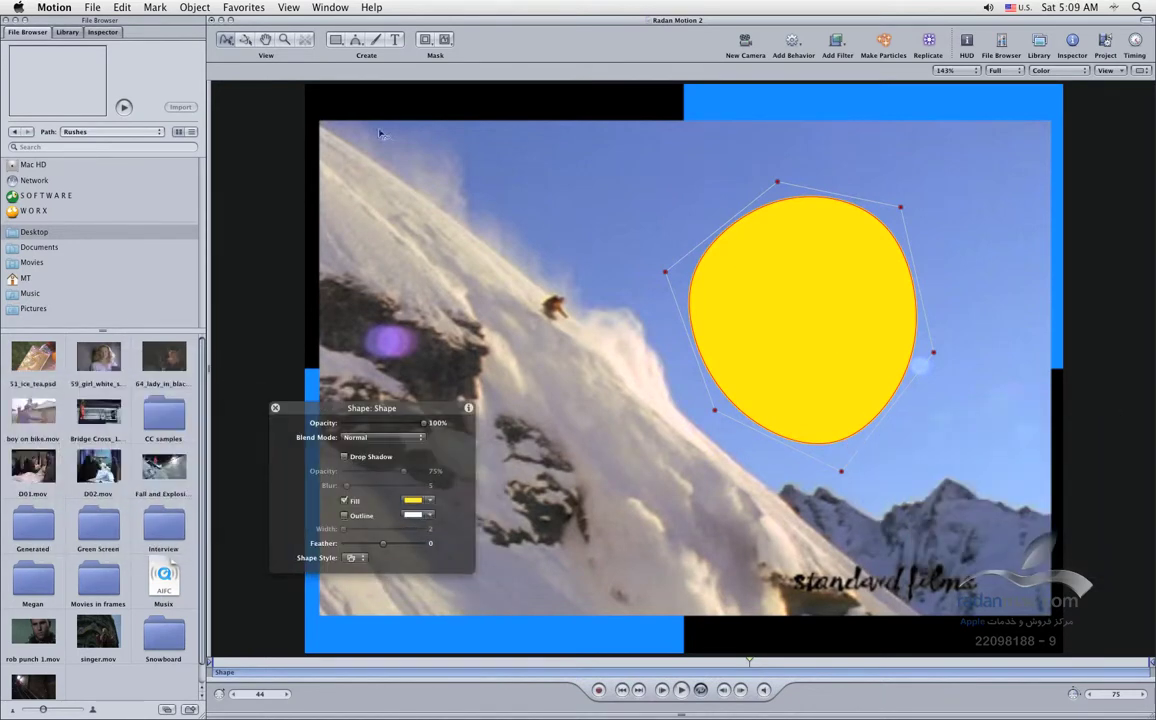
# Step: Shift the large yellow shape lower in the sky and delete it
pyautogui.moveTo(847, 303); pyautogui.dragTo(863, 322)
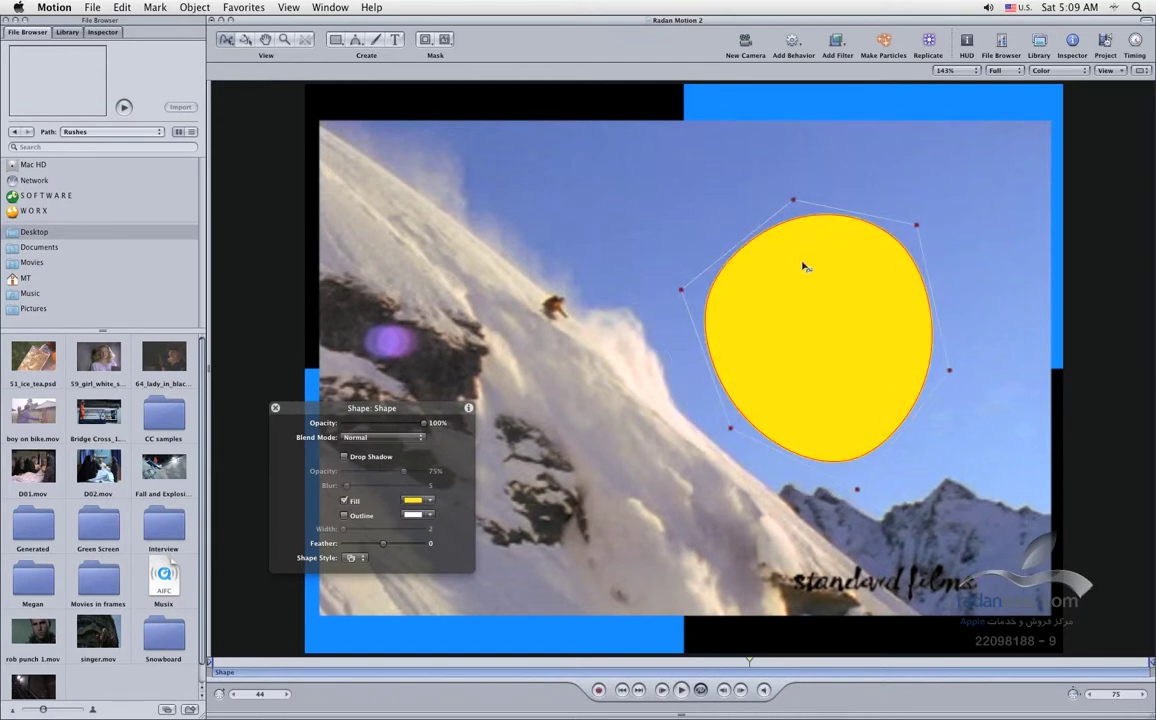
pyautogui.moveTo(803, 267); pyautogui.dragTo(801, 280)
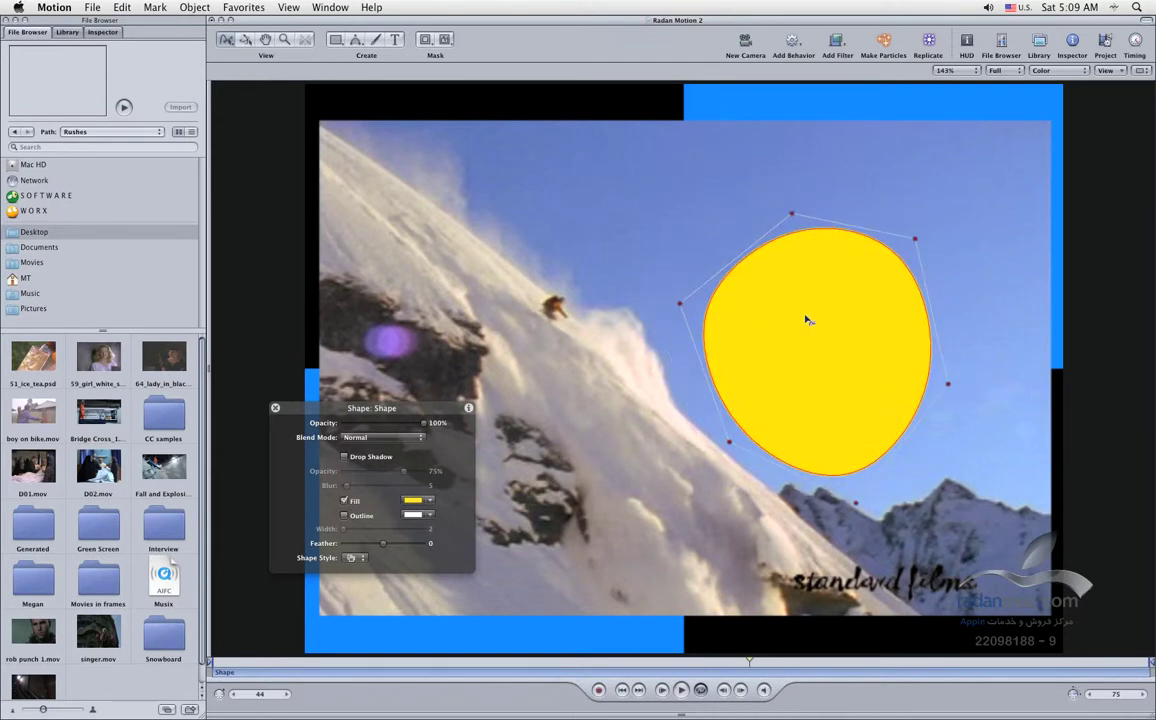
pyautogui.press('Delete')
# Step: Trace the distant mountain ridge with B-Spline points, from the picture's edge across the main peak toward the snowy slope
pyautogui.click(355, 40)
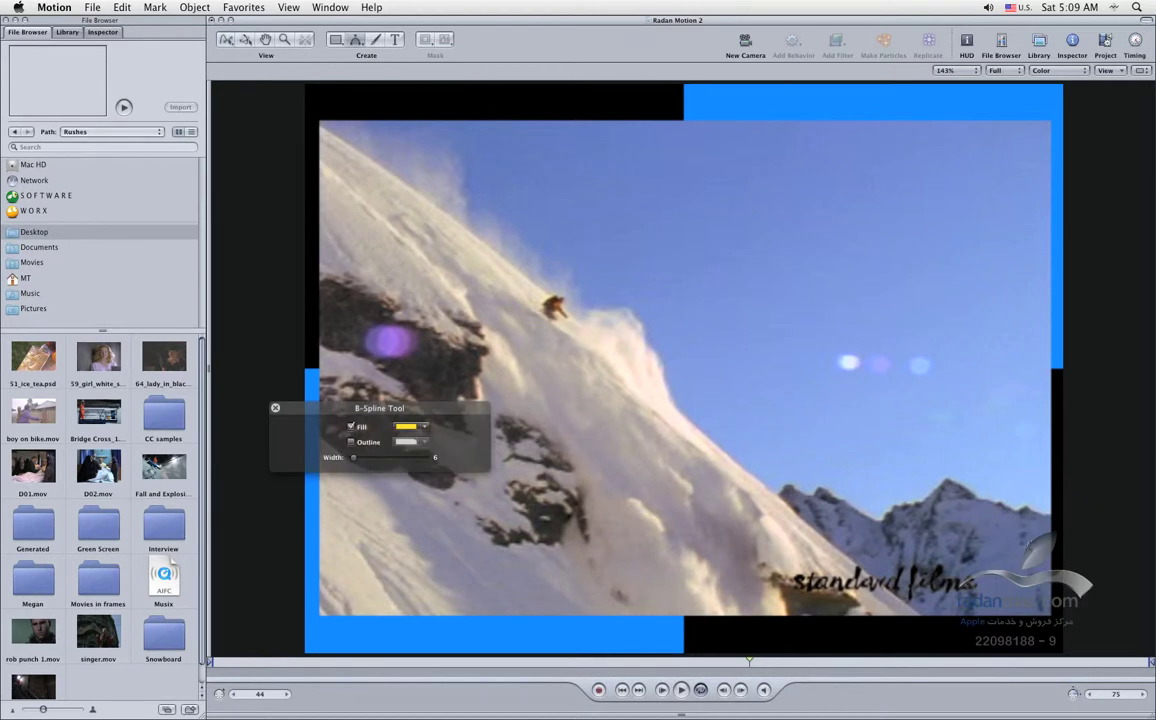
pyautogui.click(1043, 513)
pyautogui.click(1027, 504)
pyautogui.click(1019, 510)
pyautogui.click(999, 500)
pyautogui.click(978, 498)
pyautogui.click(945, 476)
pyautogui.click(911, 500)
pyautogui.click(894, 506)
pyautogui.click(884, 518)
pyautogui.click(868, 518)
pyautogui.click(824, 489)
pyautogui.click(788, 485)
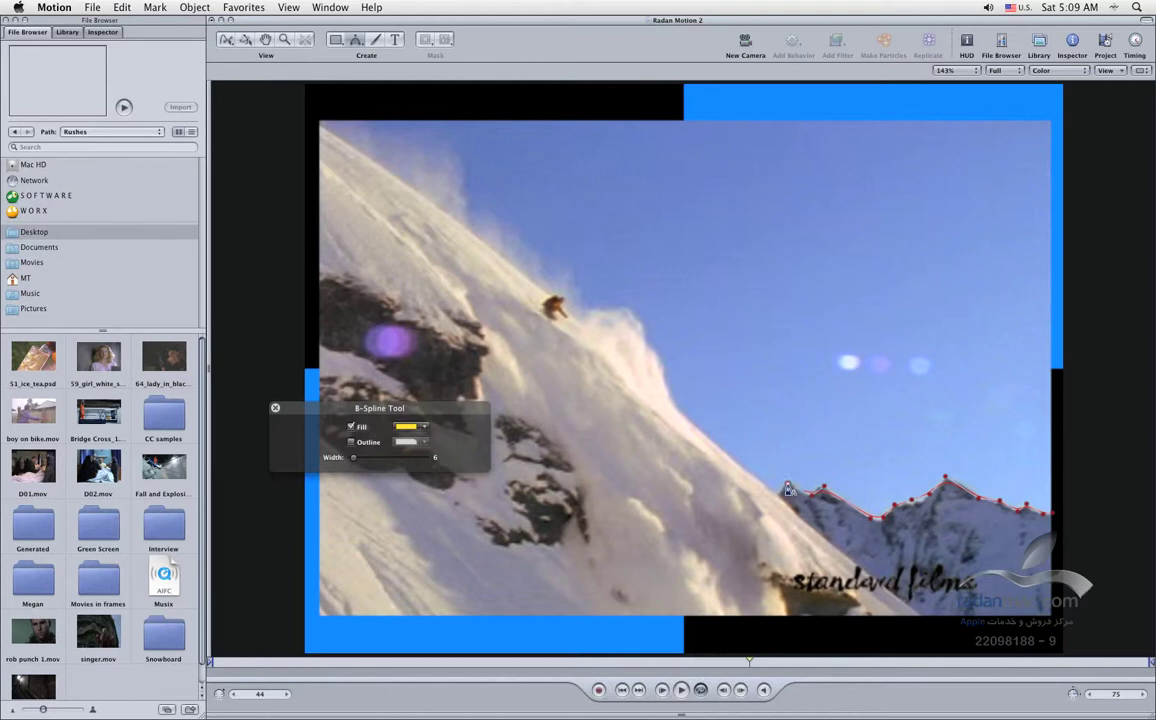
# Step: Continue the B-Spline down the snowy slope and along the picture's lower edge, closing it at its starting point
pyautogui.click(914, 608)
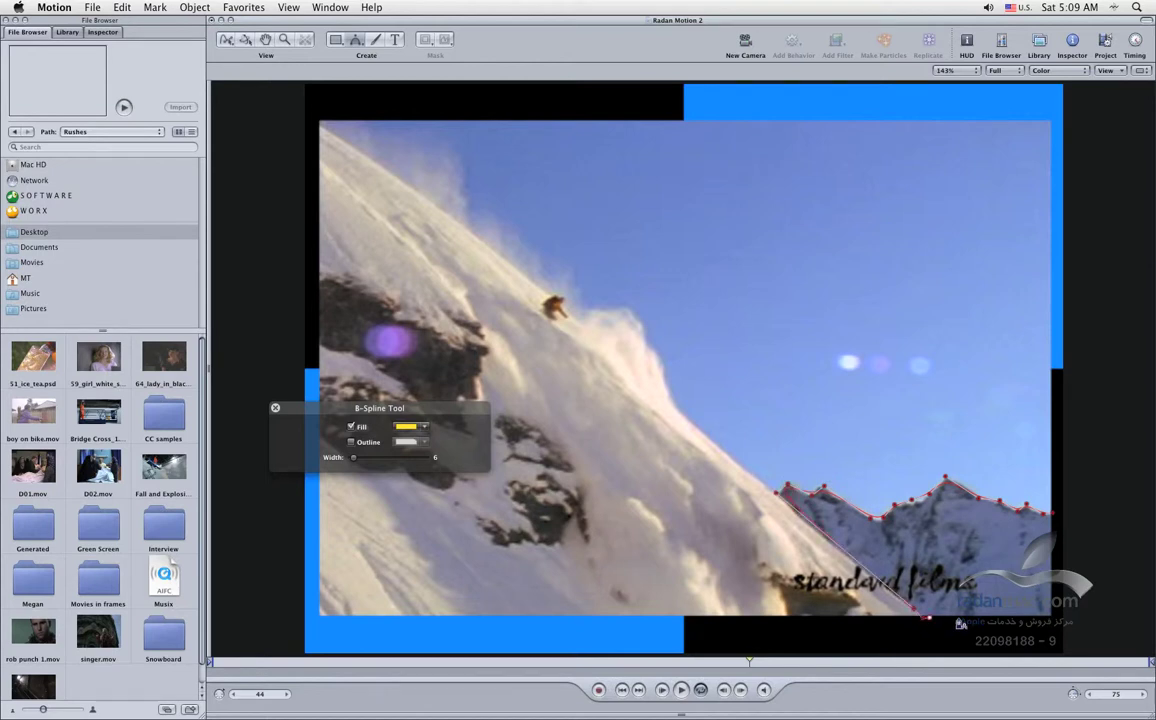
pyautogui.click(1056, 599)
pyautogui.click(1052, 514)
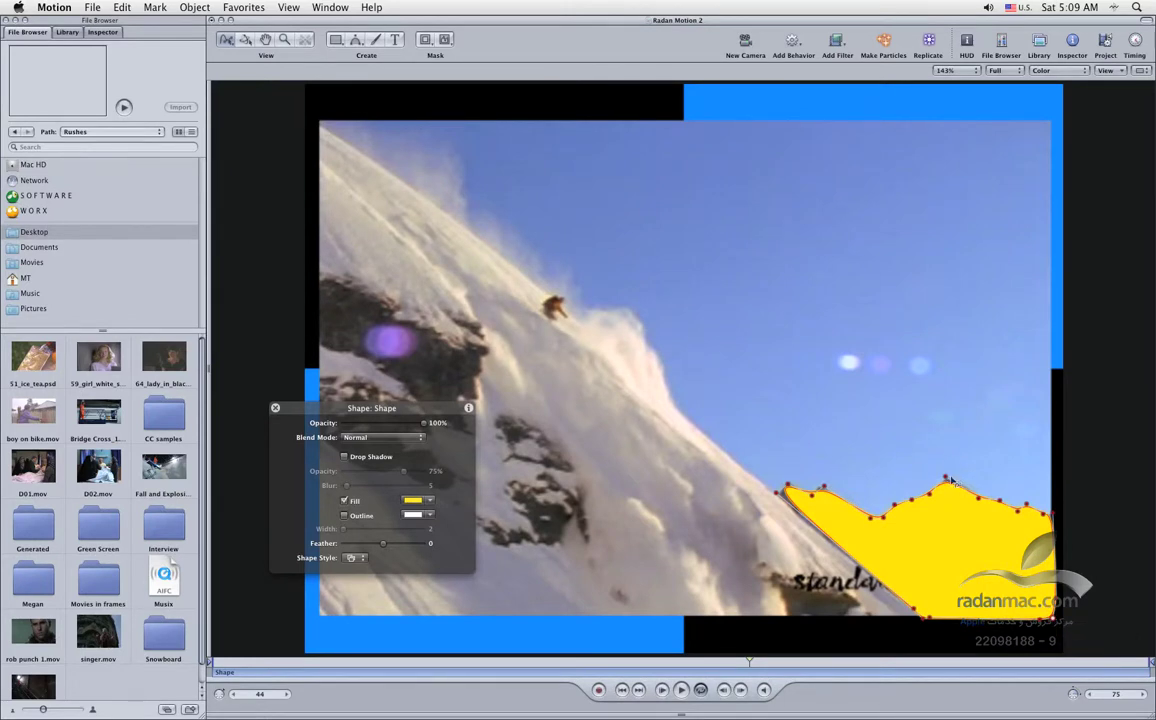
# Step: Pull the control points around the main peak toward the ridge line and set the shape's opacity to 43%
pyautogui.press('super+equal')
pyautogui.moveTo(950, 515); pyautogui.dragTo(744, 416)
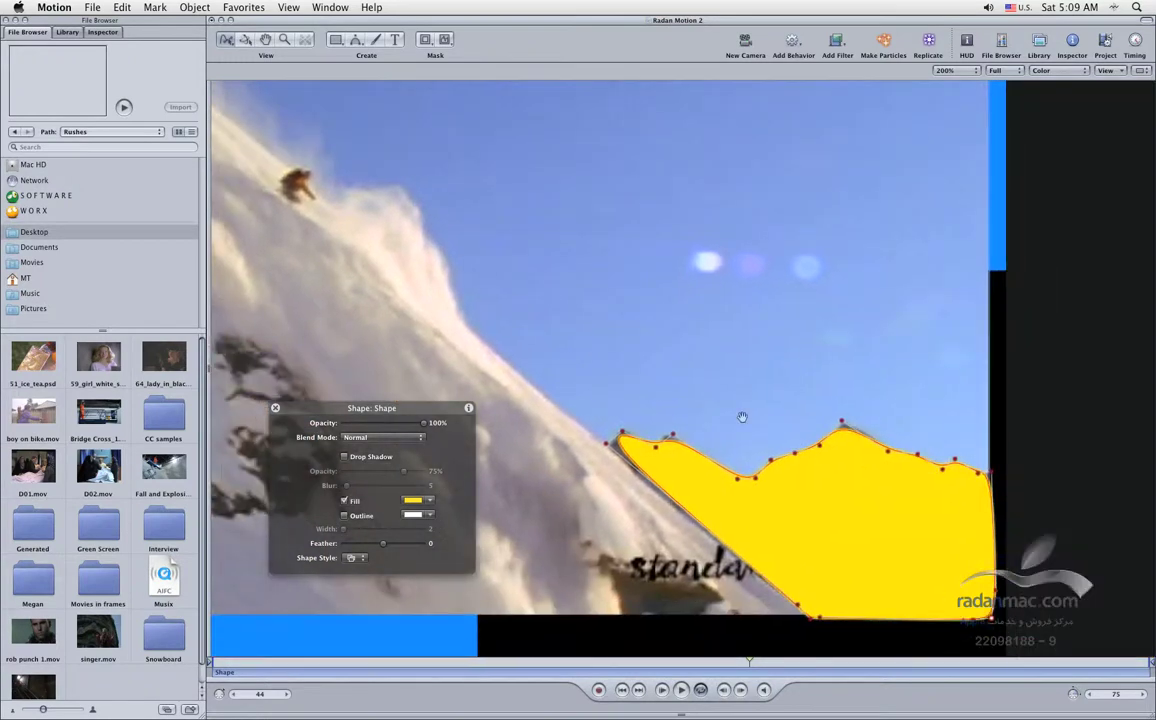
pyautogui.moveTo(842, 421); pyautogui.dragTo(877, 456)
pyautogui.click(377, 424)
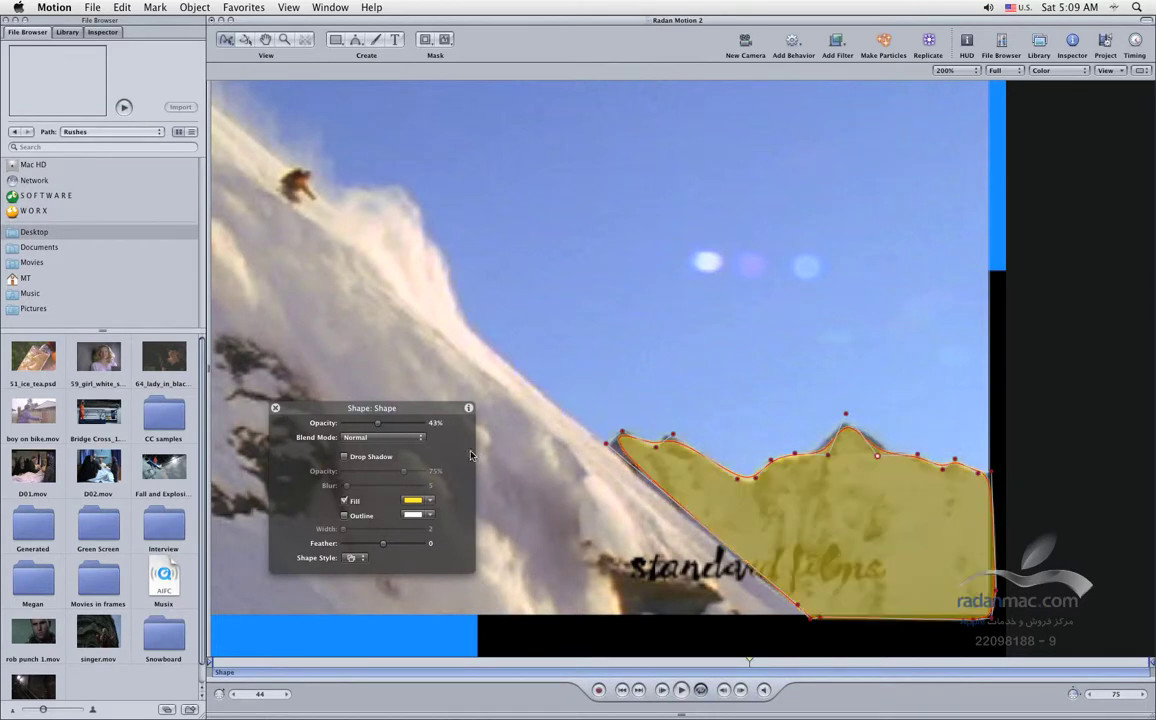
# Step: Reposition the control points on both sides of the main peak to follow the ridge more closely
pyautogui.click(828, 458)
pyautogui.click(878, 451)
pyautogui.click(826, 455)
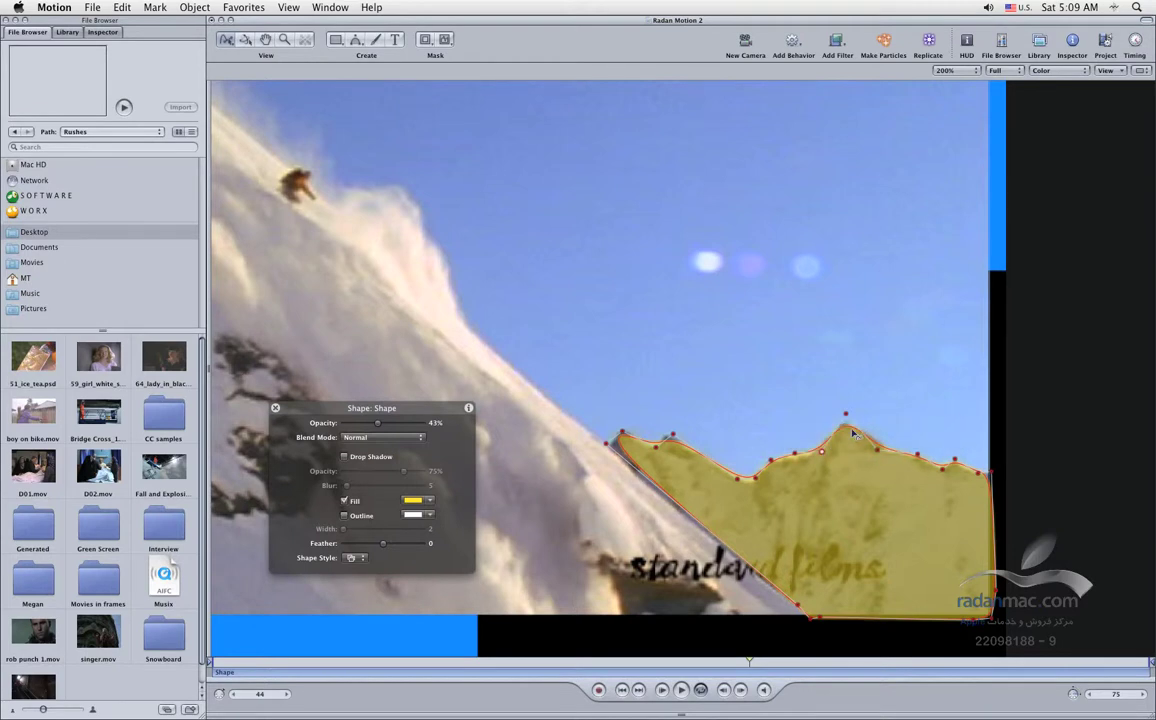
# Step: Make the main peak's control point Linear and refine its handle and the neighbouring point on the peak's right flank
pyautogui.rightClick(847, 416)
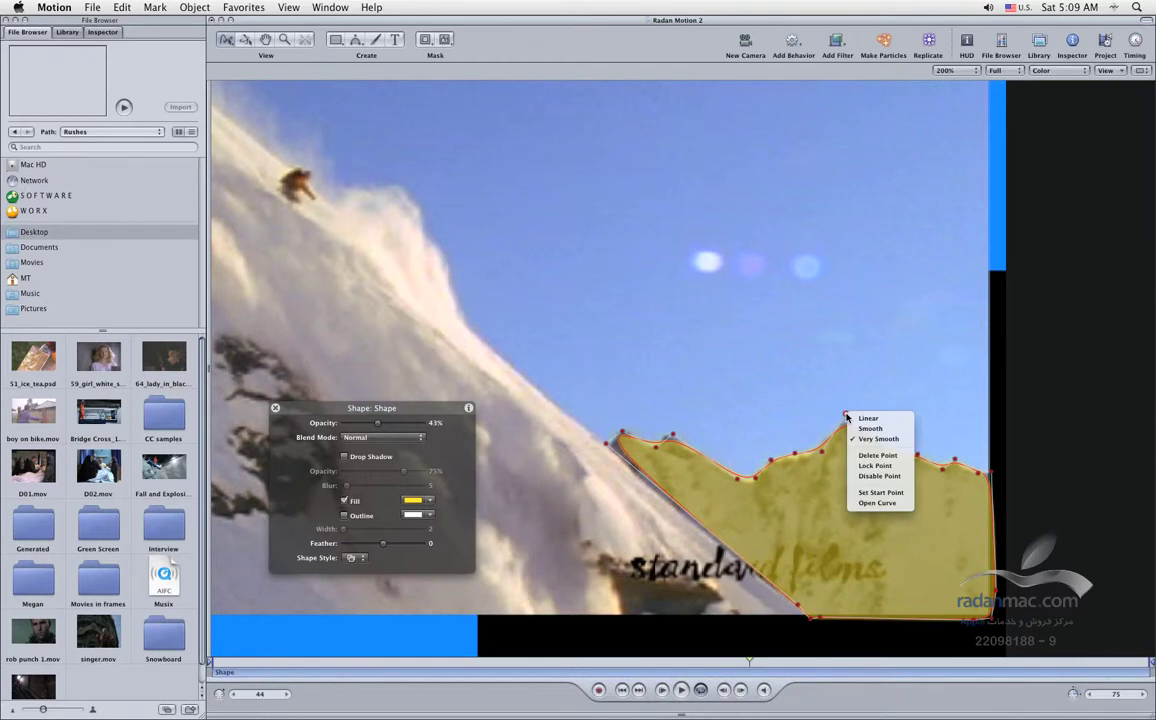
pyautogui.click(901, 419)
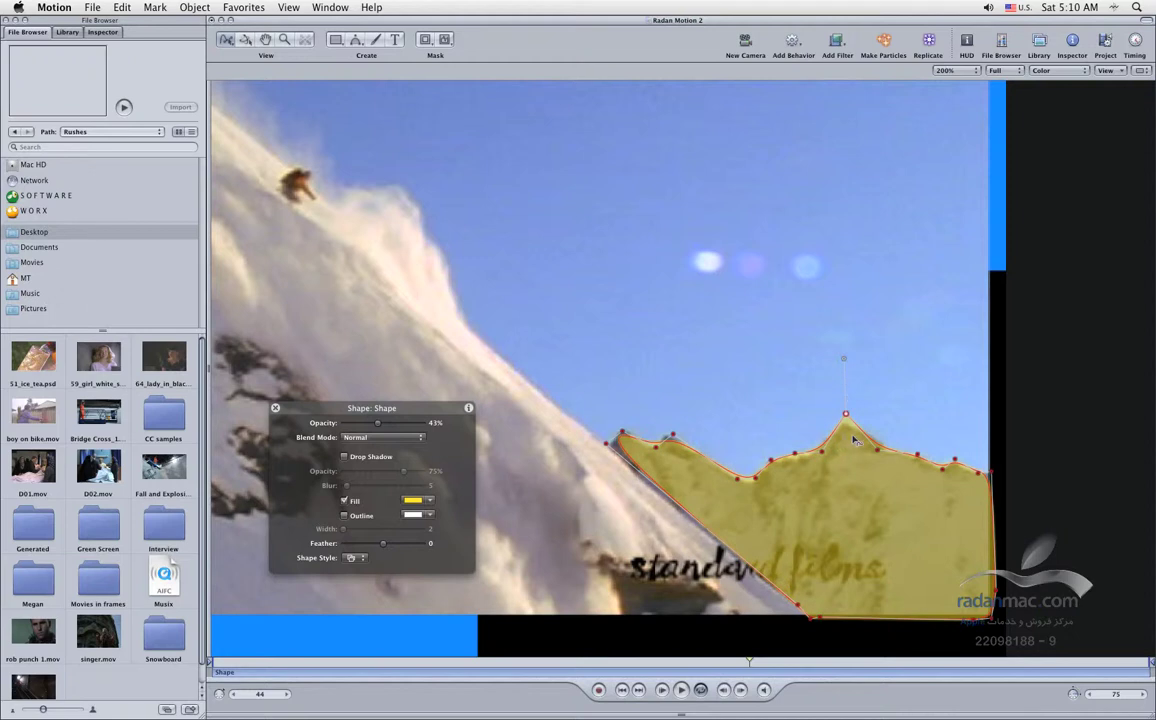
pyautogui.moveTo(844, 359); pyautogui.dragTo(845, 405)
pyautogui.moveTo(845, 418); pyautogui.dragTo(880, 450)
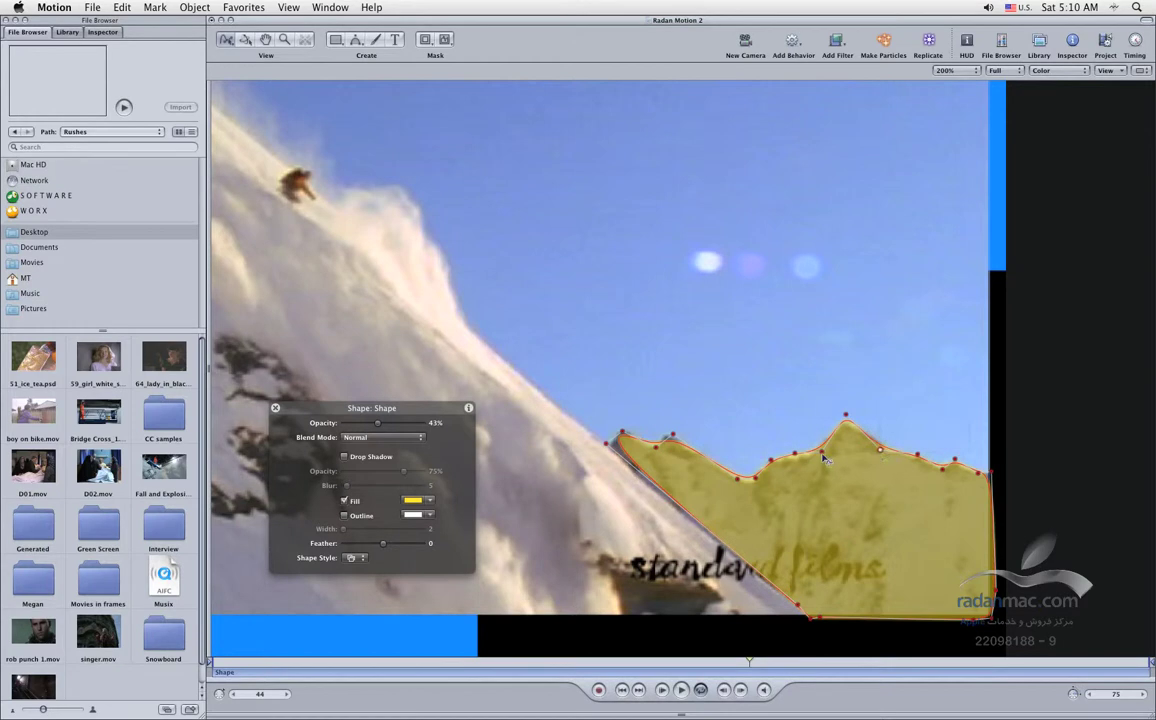
# Step: Try Linear on the mountain shape's leftmost control point and change that point to Smooth
pyautogui.rightClick(606, 443)
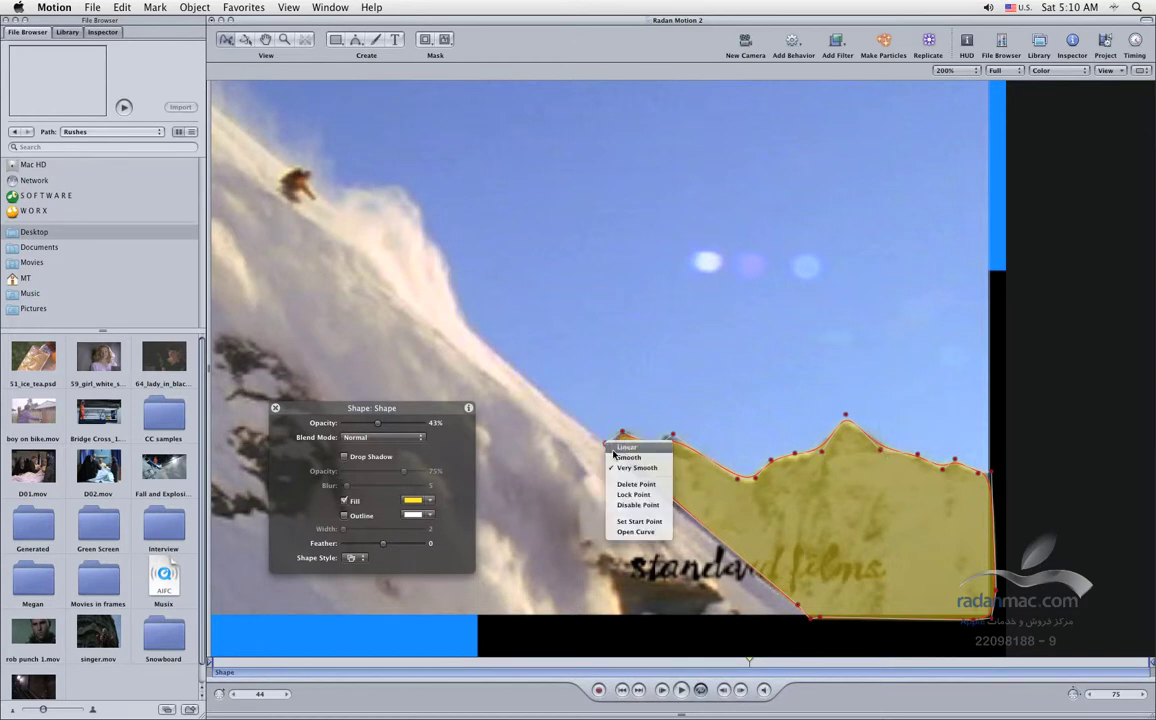
pyautogui.click(611, 449)
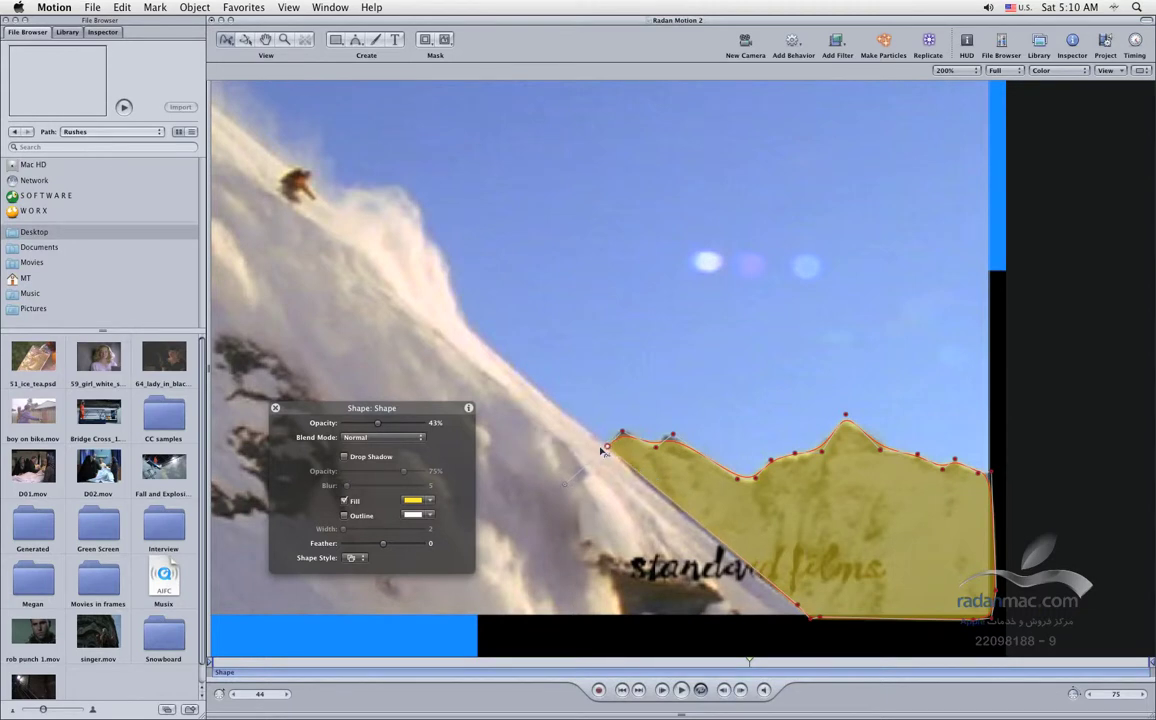
pyautogui.rightClick(607, 447)
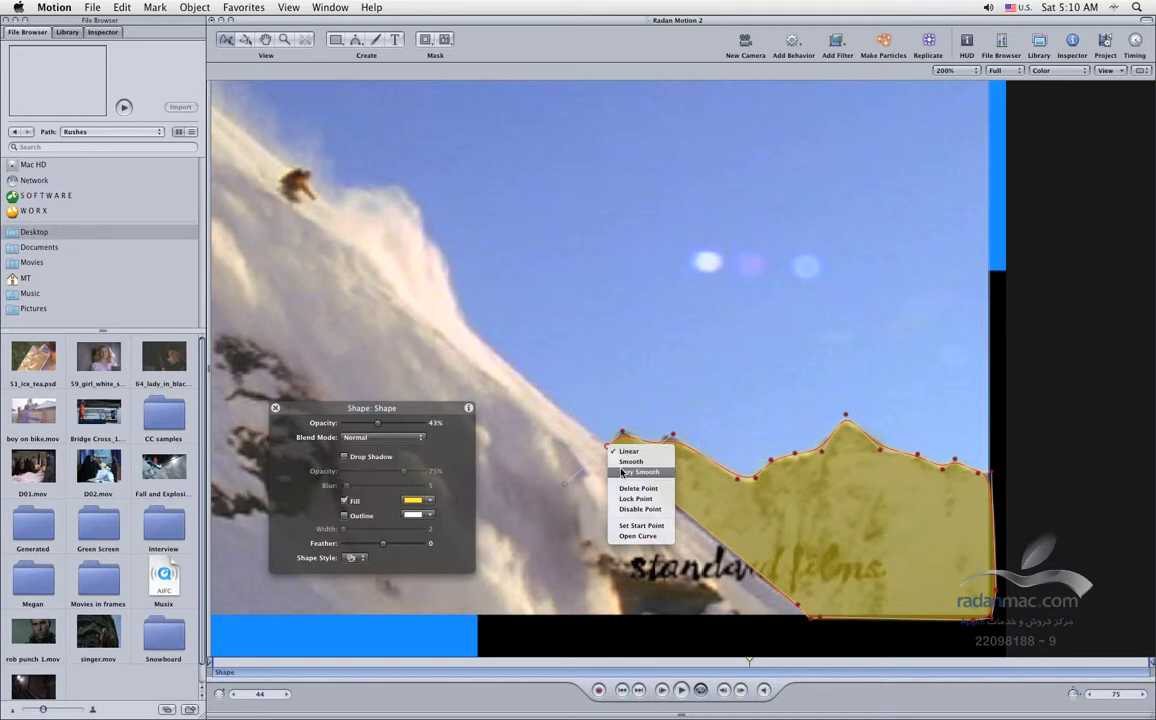
pyautogui.click(632, 465)
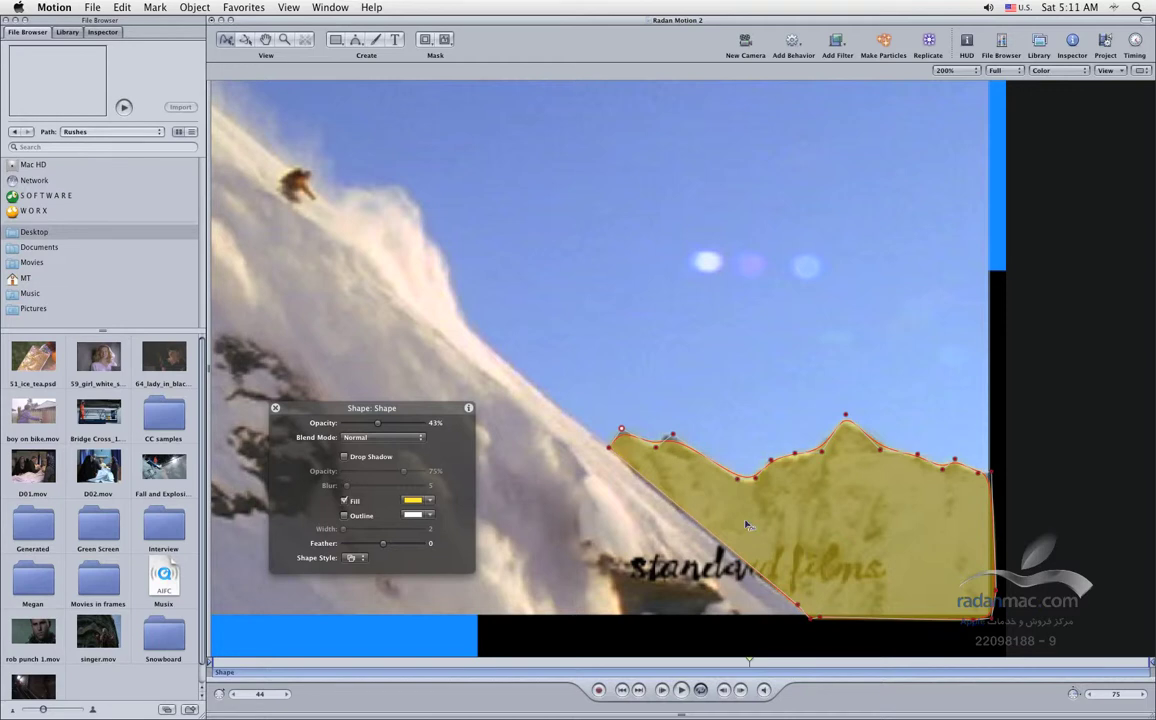
# Step: Disable the control point above the small left peak and enable it again to compare the outline
pyautogui.hscroll(3, 766, 513)
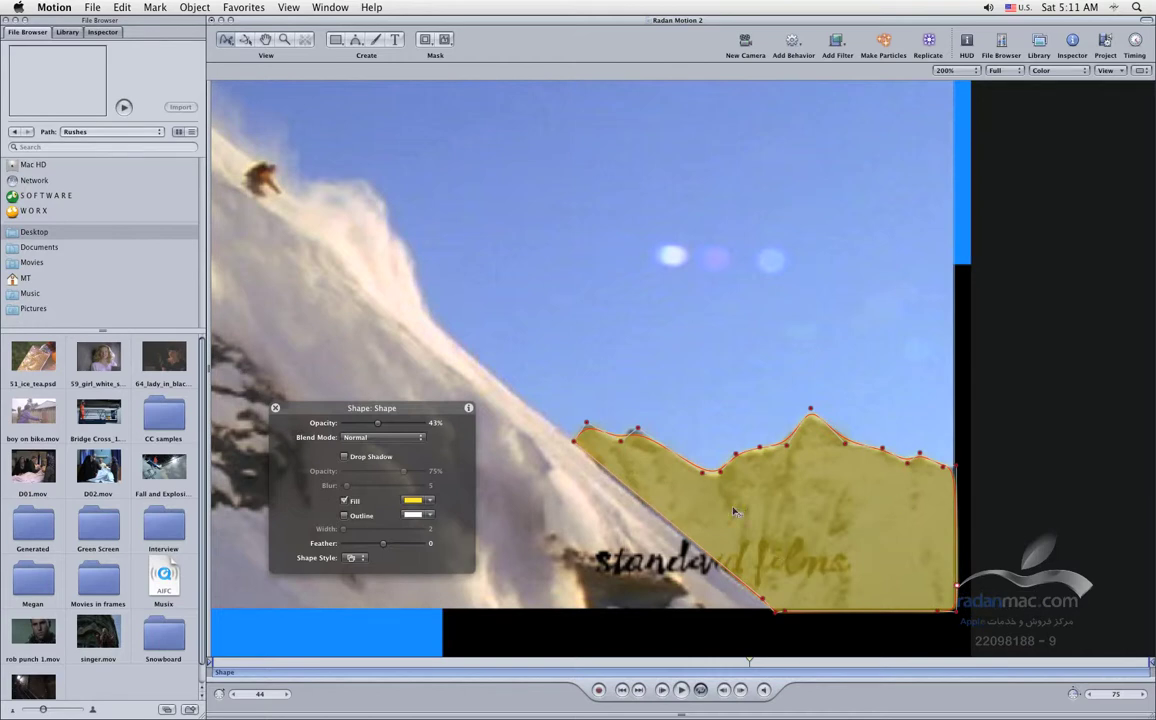
pyautogui.rightClick(639, 424)
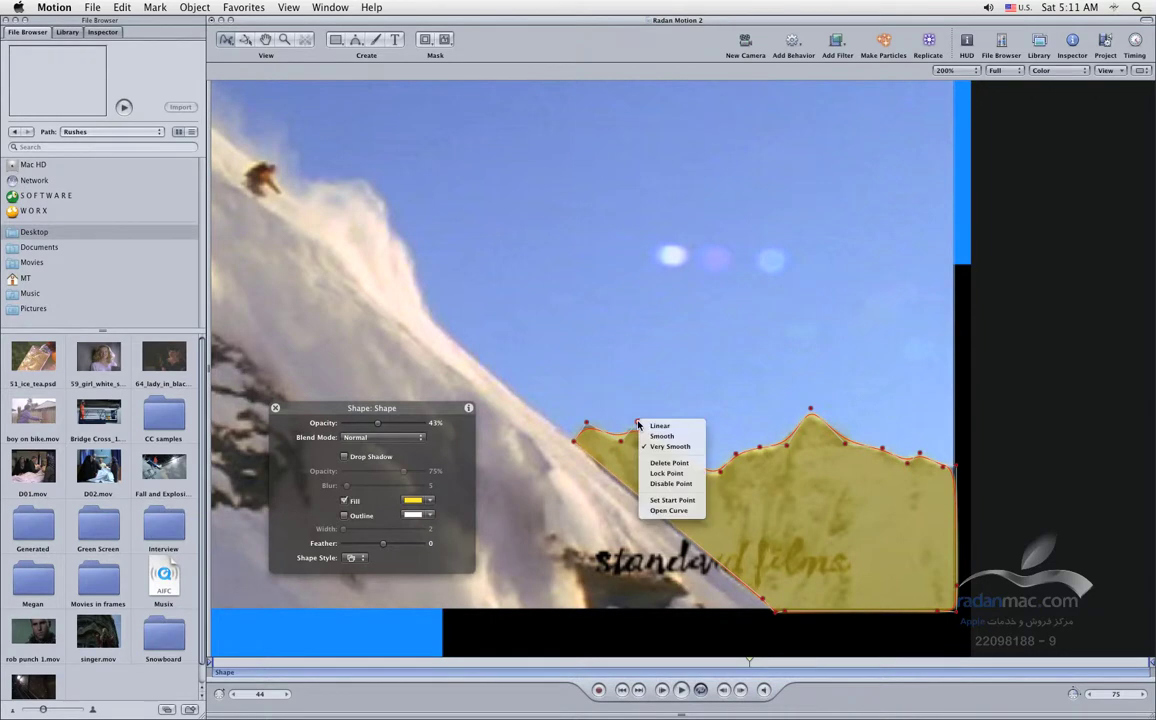
pyautogui.click(690, 464)
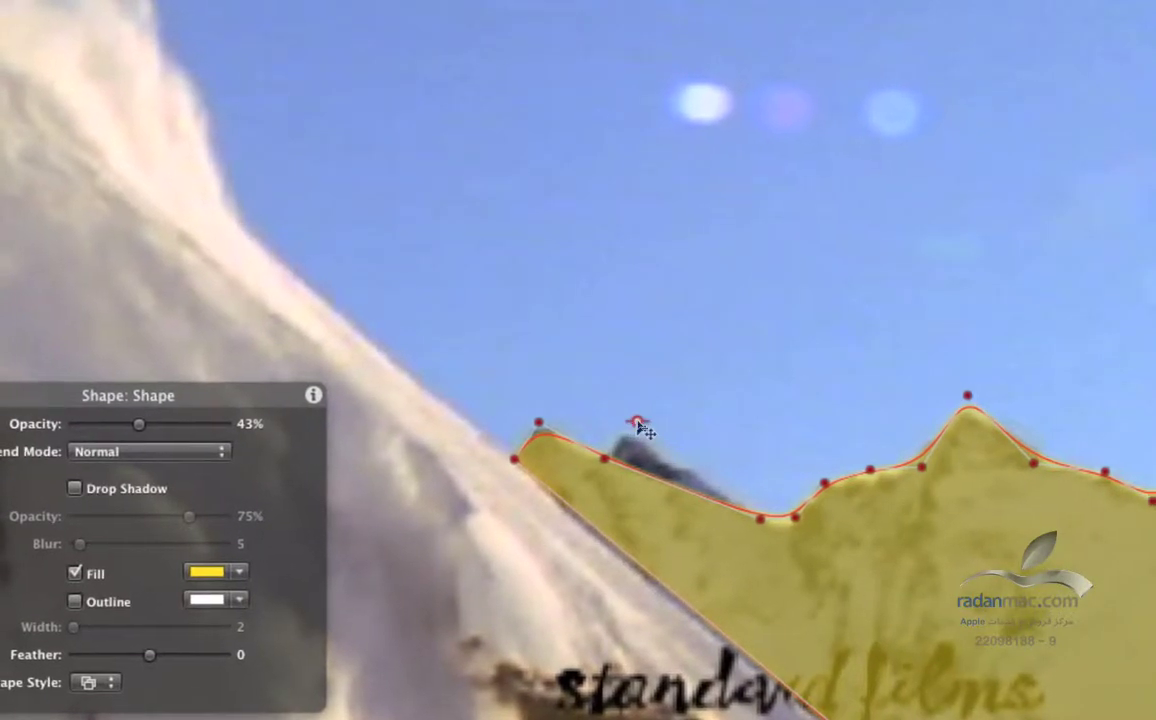
pyautogui.rightClick(637, 423)
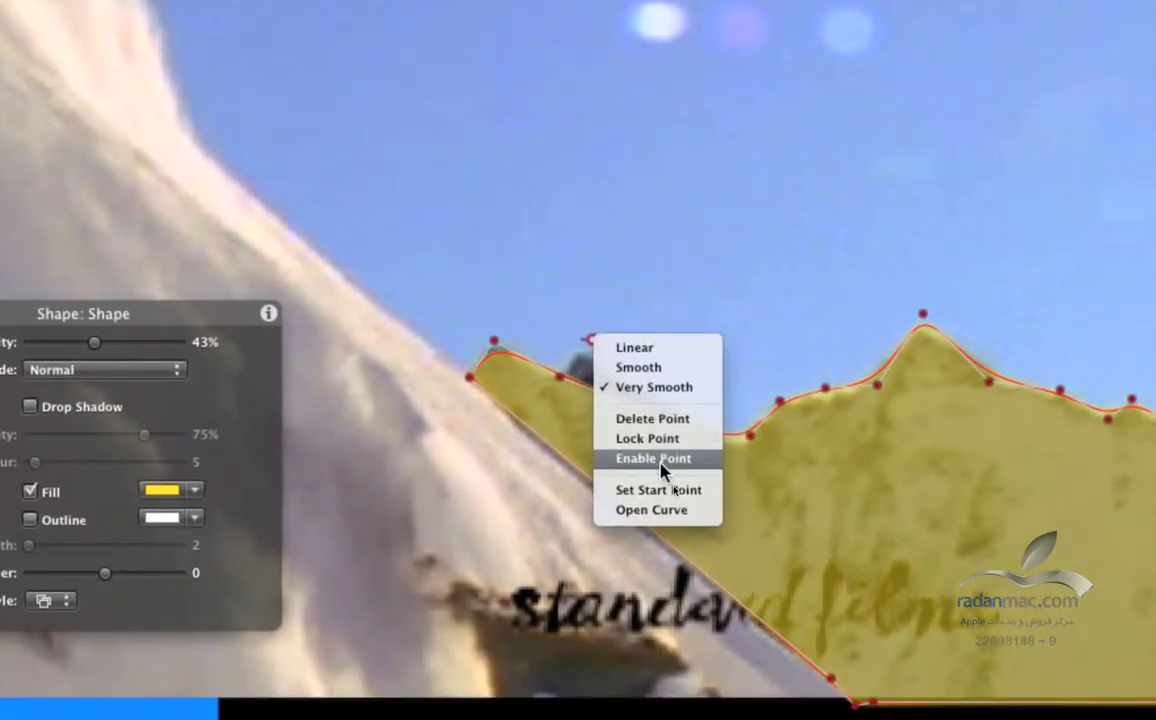
pyautogui.click(660, 460)
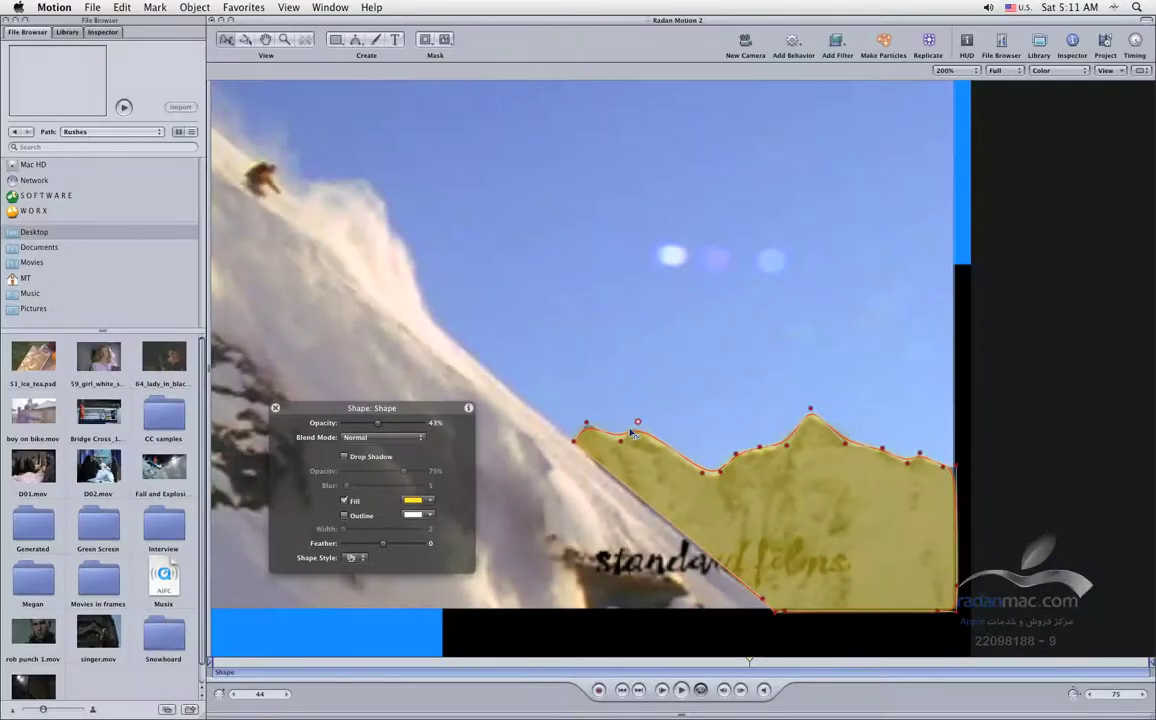
# Step: Nudge the control point above the small left peak slightly left and check its point options
pyautogui.moveTo(642, 417); pyautogui.dragTo(635, 417)
pyautogui.rightClick(636, 418)
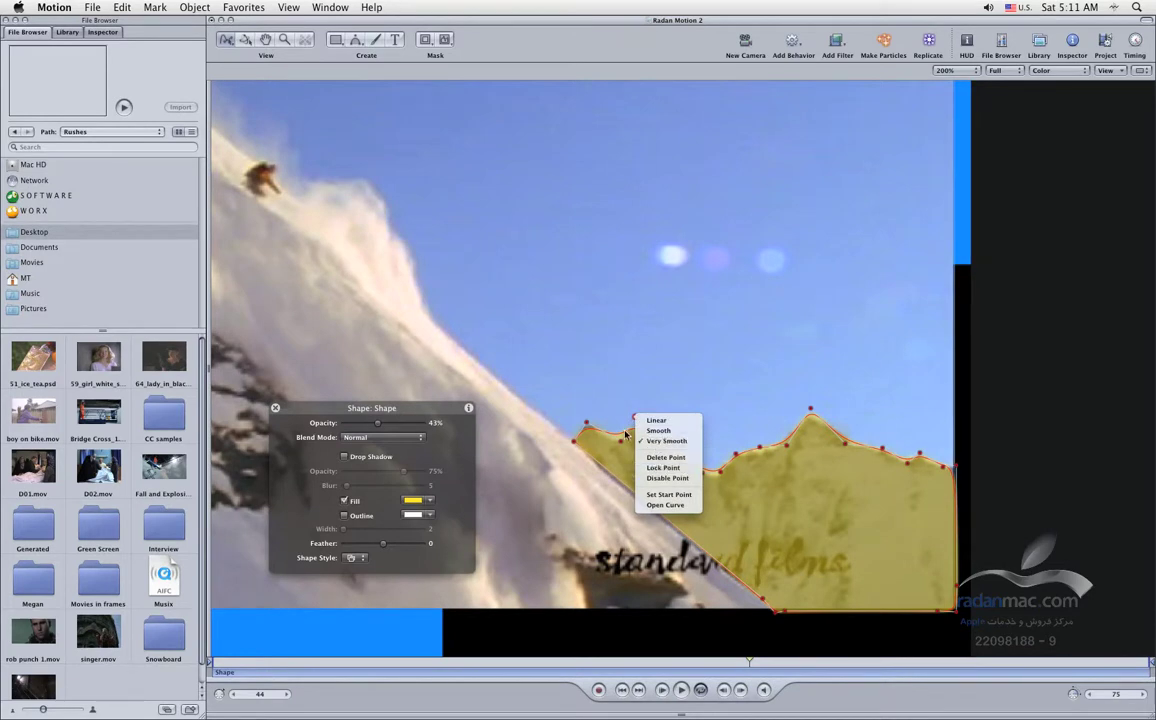
pyautogui.click(593, 380)
# Step: Lock the control points along the mountain ridge, from the small left peak to the main peak's right flank
pyautogui.moveTo(582, 372); pyautogui.dragTo(885, 496)
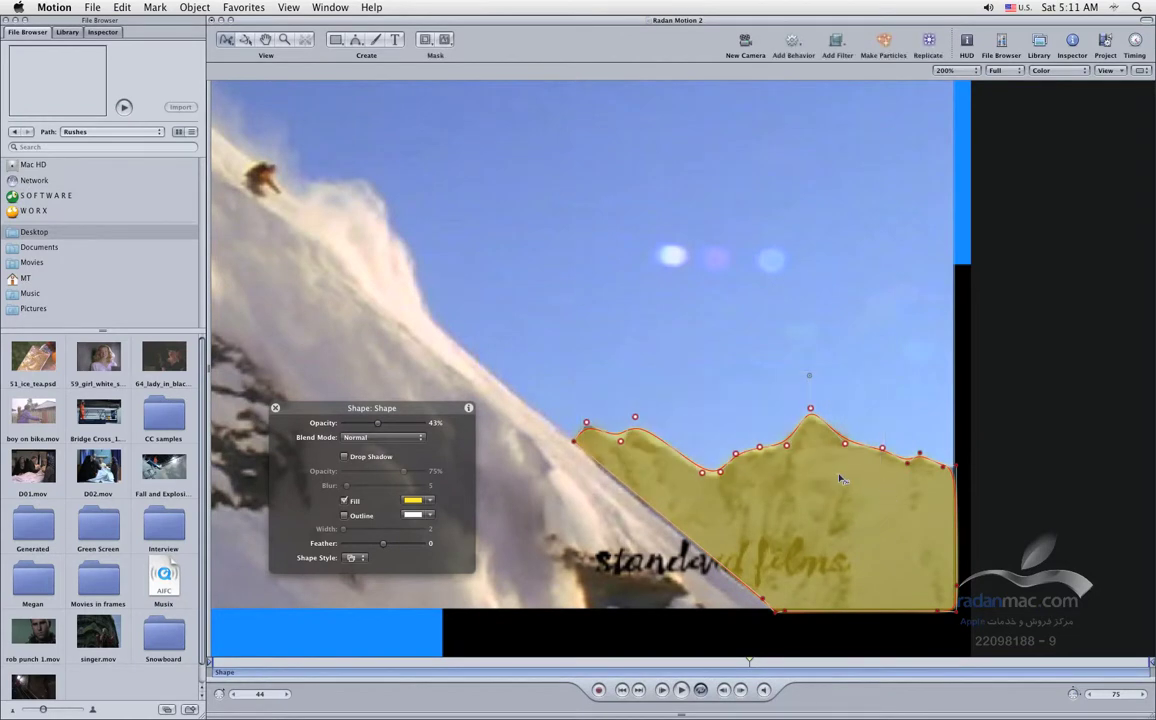
pyautogui.rightClick(811, 411)
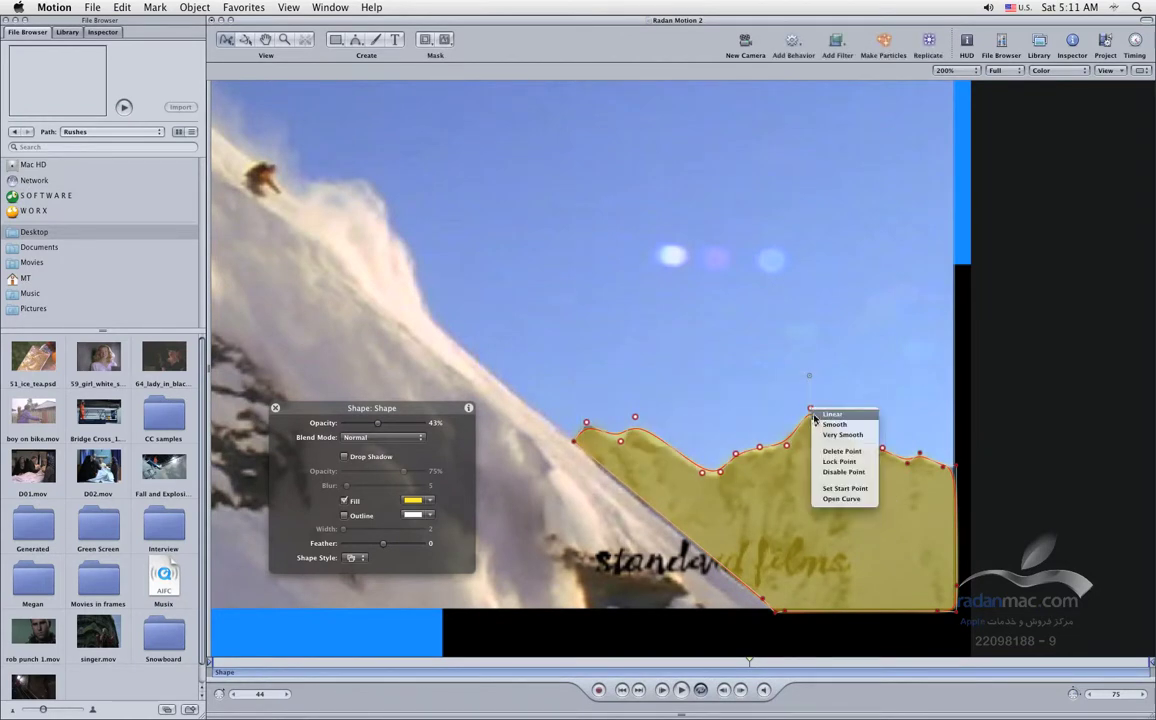
pyautogui.click(848, 464)
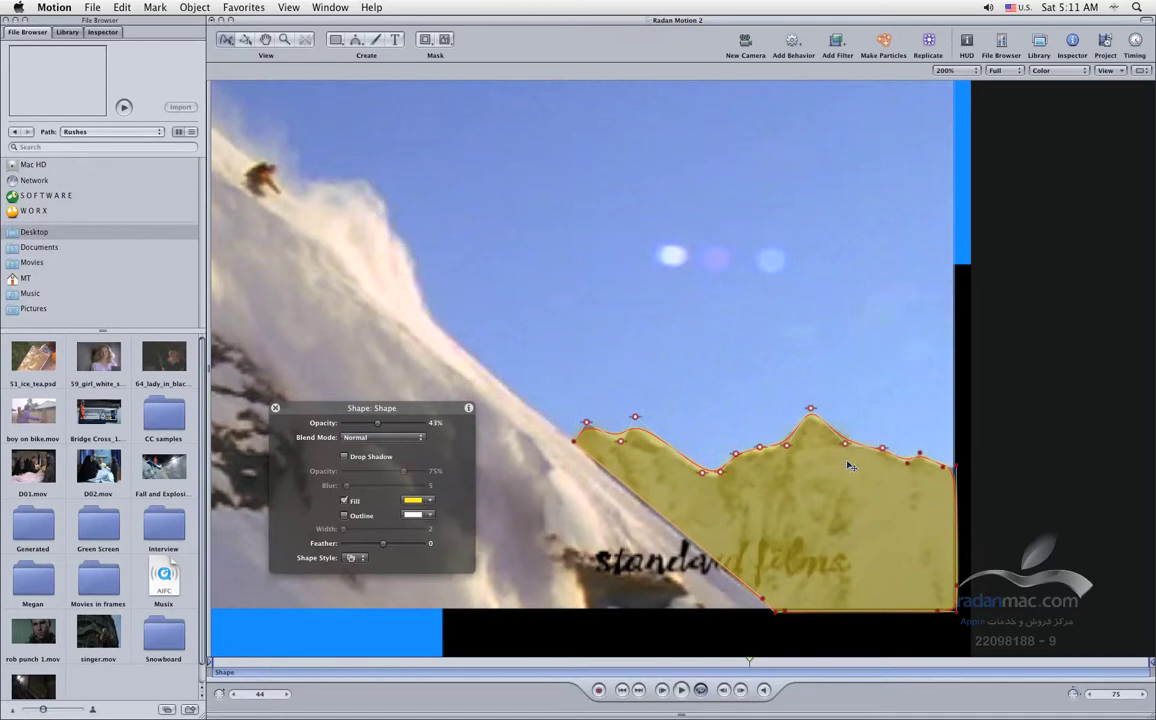
# Step: Deselect the ridge's control points and try to move the locked valley point and the locked main peak point
pyautogui.click(602, 392)
pyautogui.click(665, 446)
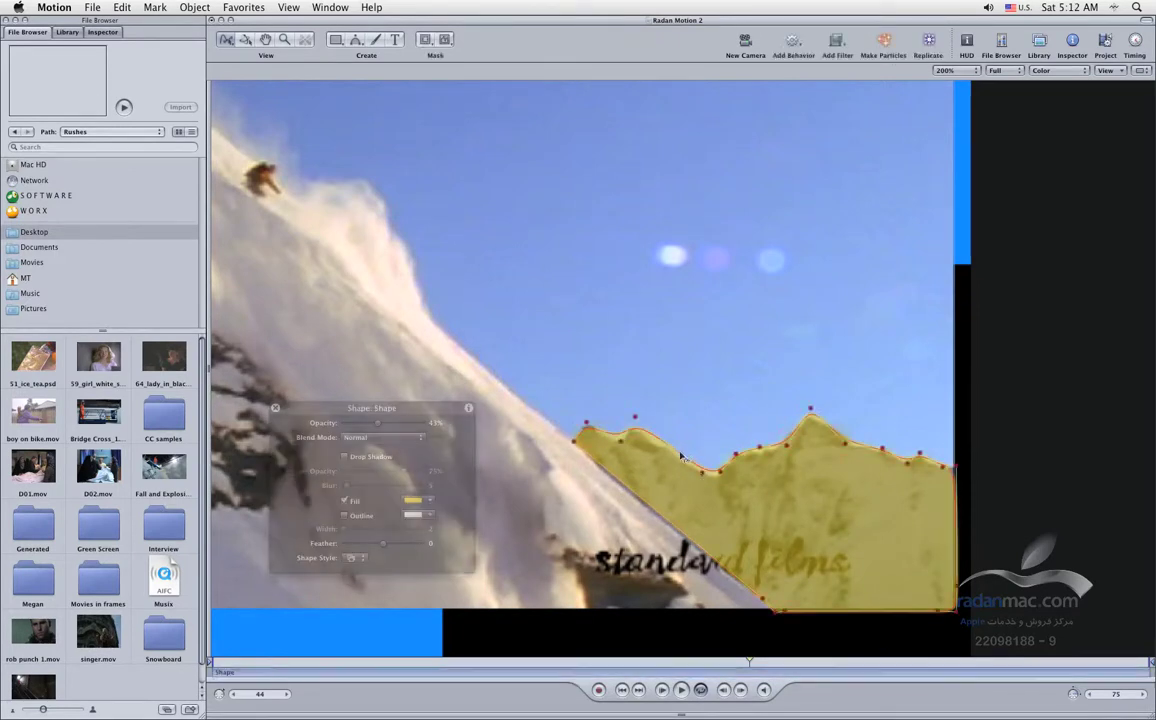
pyautogui.moveTo(702, 470)
pyautogui.mouseDown()
pyautogui.moveTo(703, 402)
pyautogui.moveTo(706, 491)
pyautogui.mouseUp()
pyautogui.moveTo(811, 409)
pyautogui.mouseDown()
pyautogui.moveTo(812, 430)
pyautogui.moveTo(816, 380)
pyautogui.moveTo(812, 392)
pyautogui.mouseUp()
# Step: Reselect the ridge's control points, unlock them and check the main peak's point options
pyautogui.moveTo(572, 364); pyautogui.dragTo(890, 470)
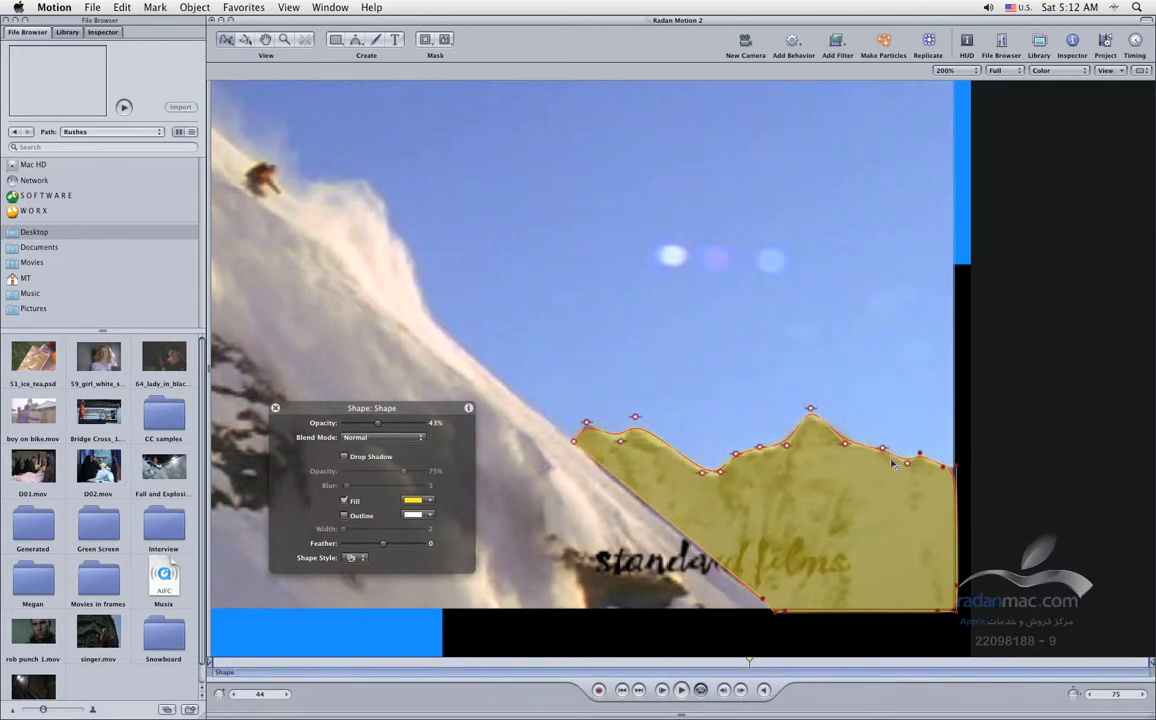
pyautogui.rightClick(882, 449)
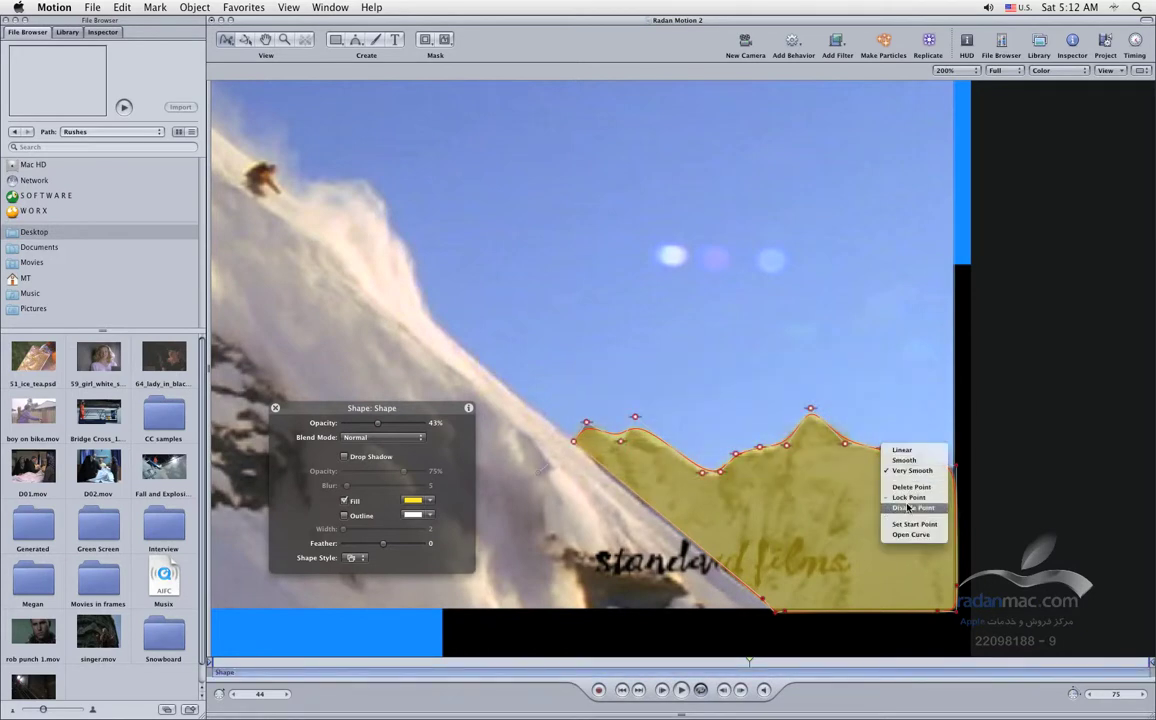
pyautogui.click(876, 494)
pyautogui.rightClick(812, 412)
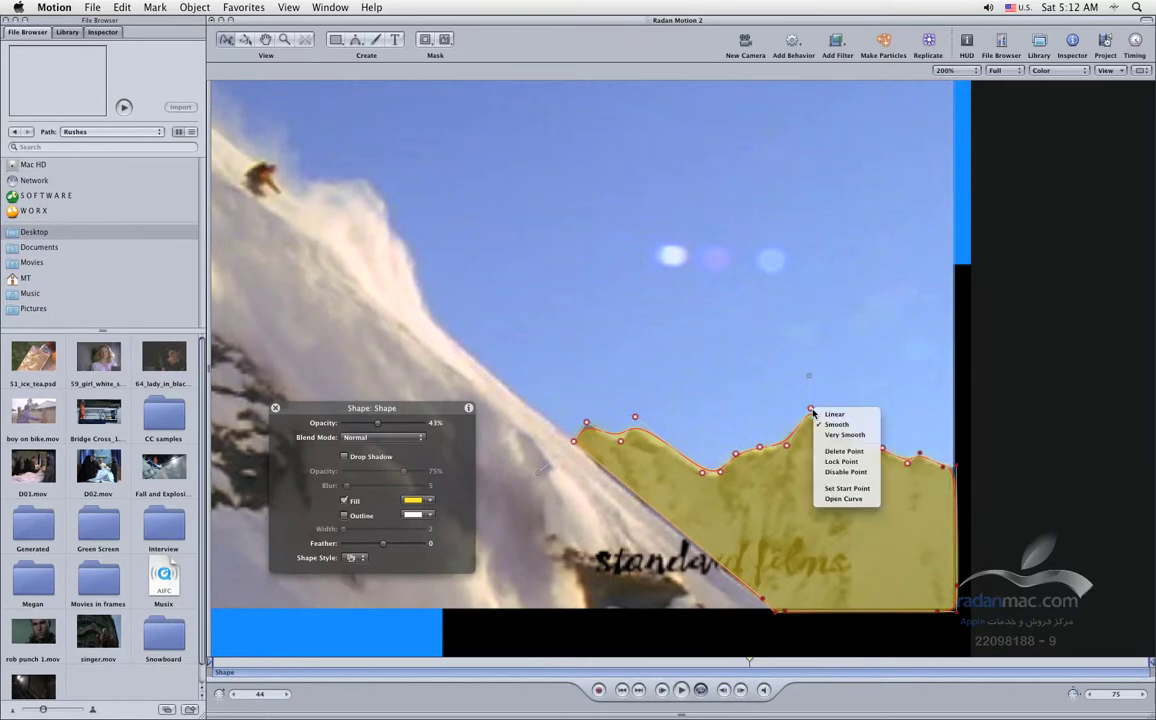
pyautogui.click(717, 419)
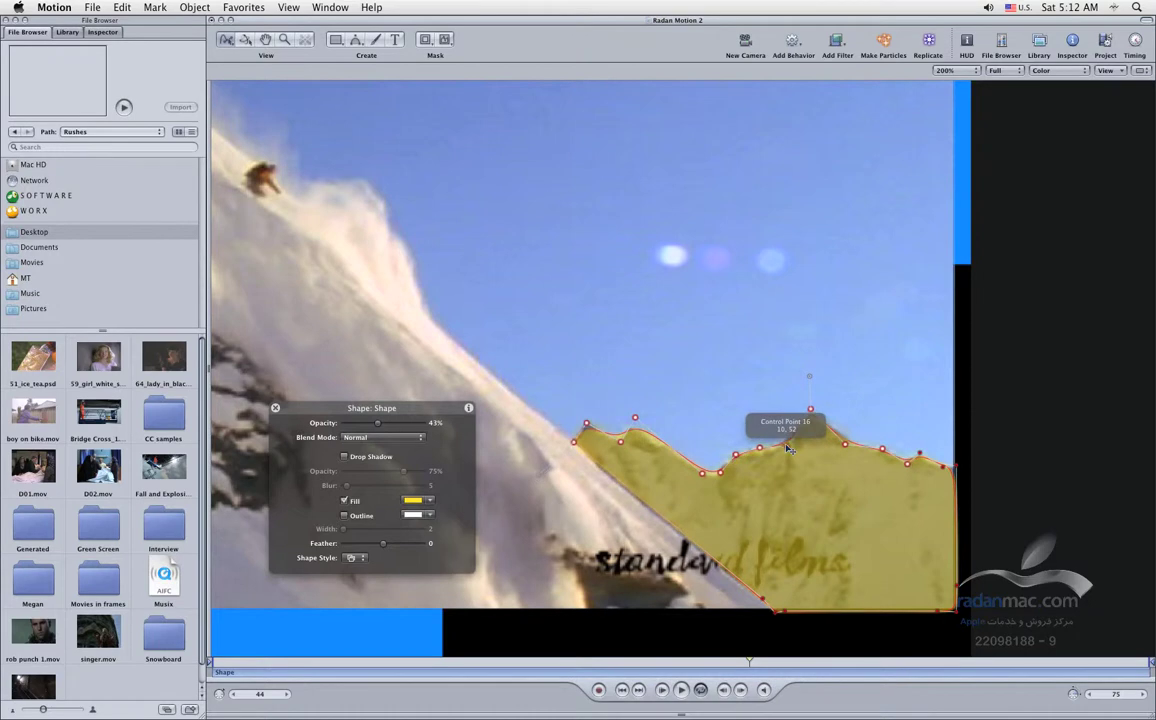
# Step: Deselect the mountain shape's control points and move the floating shape HUD higher on the snowy slope
pyautogui.click(755, 407)
pyautogui.click(790, 445)
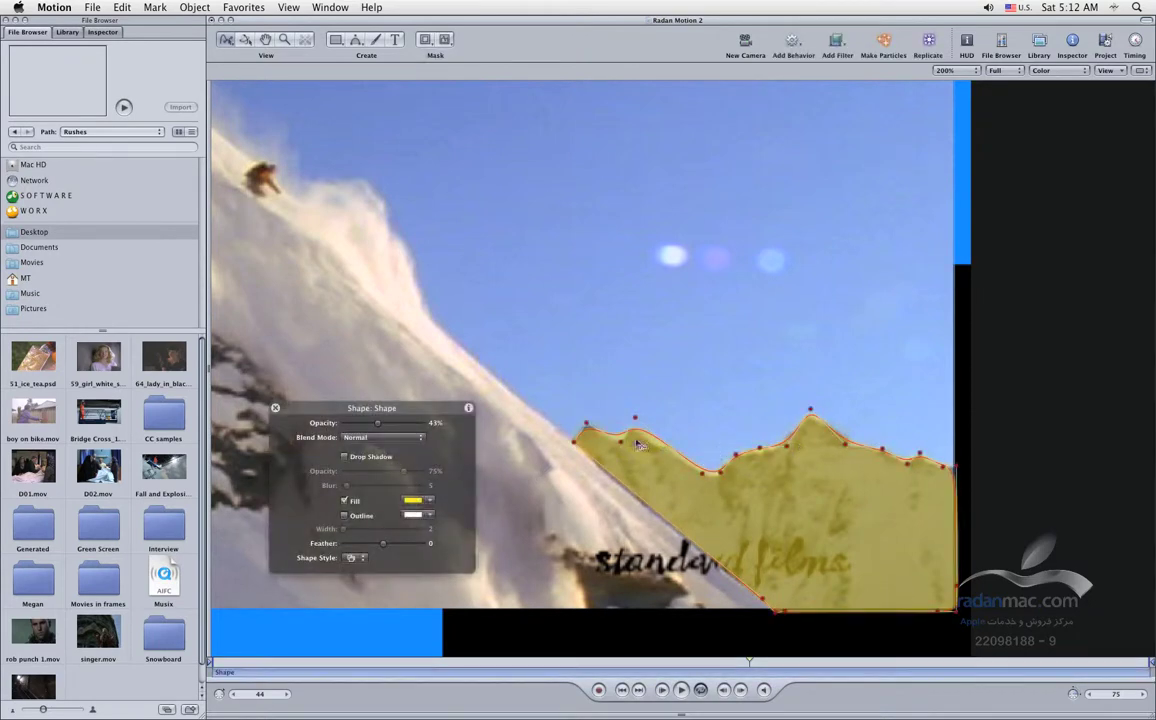
pyautogui.moveTo(345, 406); pyautogui.dragTo(368, 285)
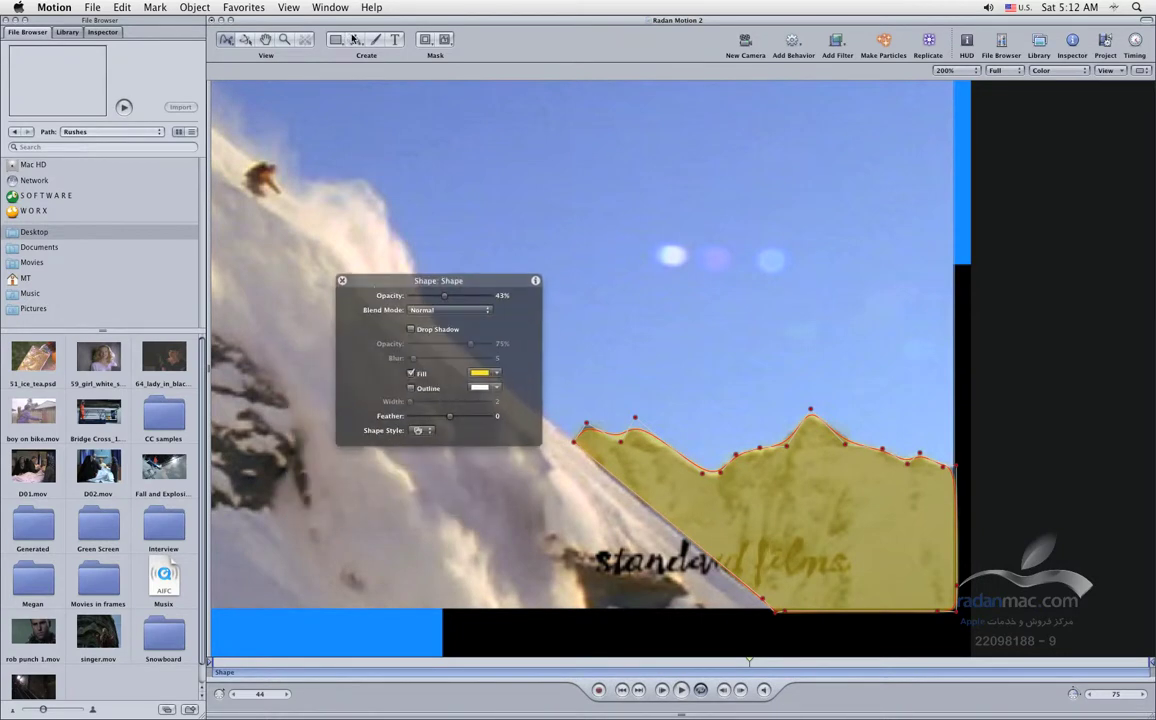